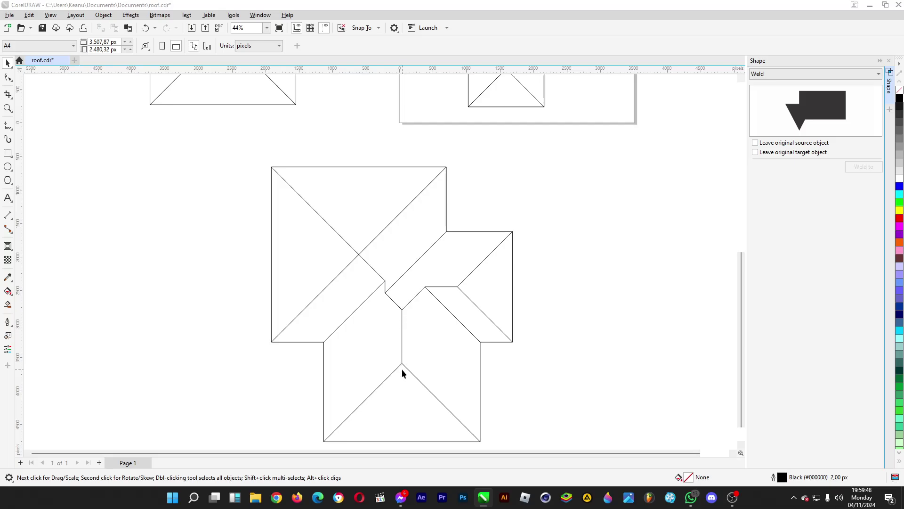
# - Draw five overlapping rectangles of different sizes in an empty area beside the existing roof plans
pyautogui.scroll(-3, 513, 242)
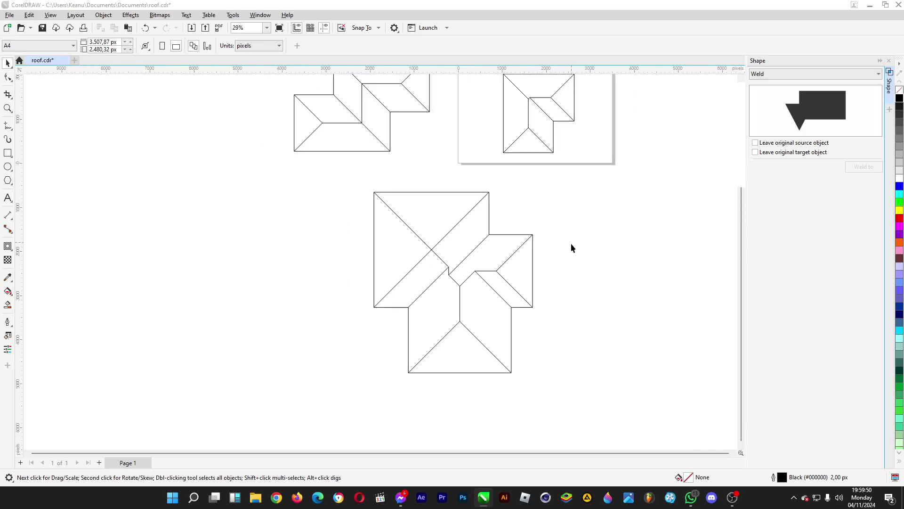
pyautogui.scroll(1, 295, 163)
pyautogui.click(8, 153)
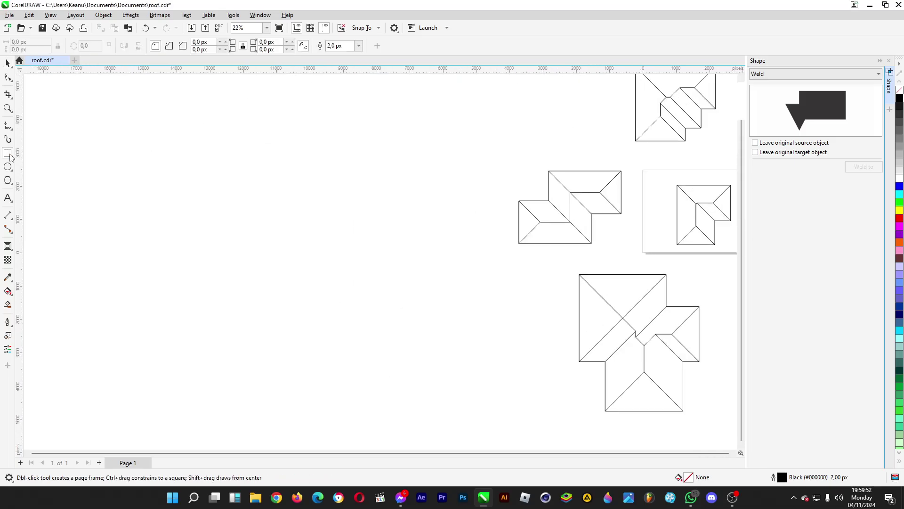
pyautogui.scroll(2, 104, 172)
pyautogui.moveTo(147, 130); pyautogui.dragTo(384, 306)
pyautogui.press('space')
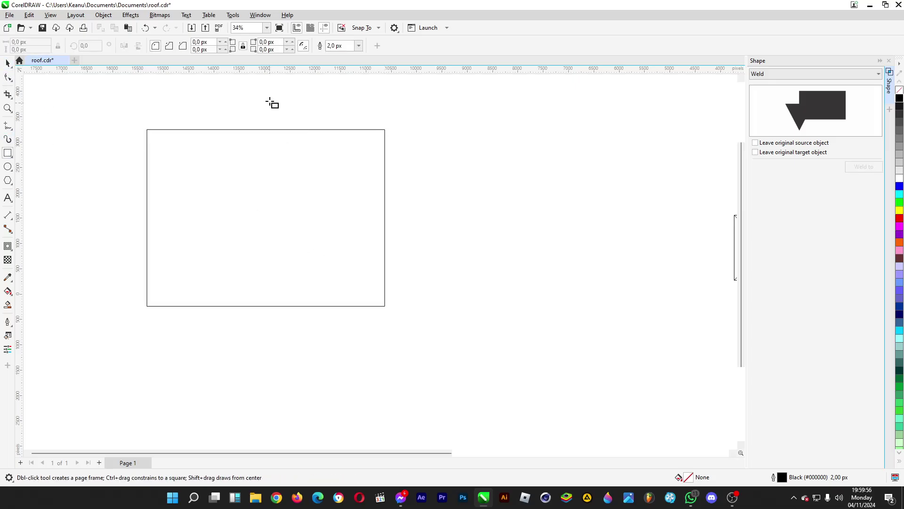
pyautogui.moveTo(269, 95); pyautogui.dragTo(470, 277)
pyautogui.moveTo(201, 372); pyautogui.dragTo(364, 197)
pyautogui.moveTo(515, 231); pyautogui.dragTo(292, 420)
pyautogui.click(112, 270)
pyautogui.moveTo(134, 289); pyautogui.dragTo(309, 401)
# - Select all five rectangles and weld them into one stepped building outline
pyautogui.click(10, 68)
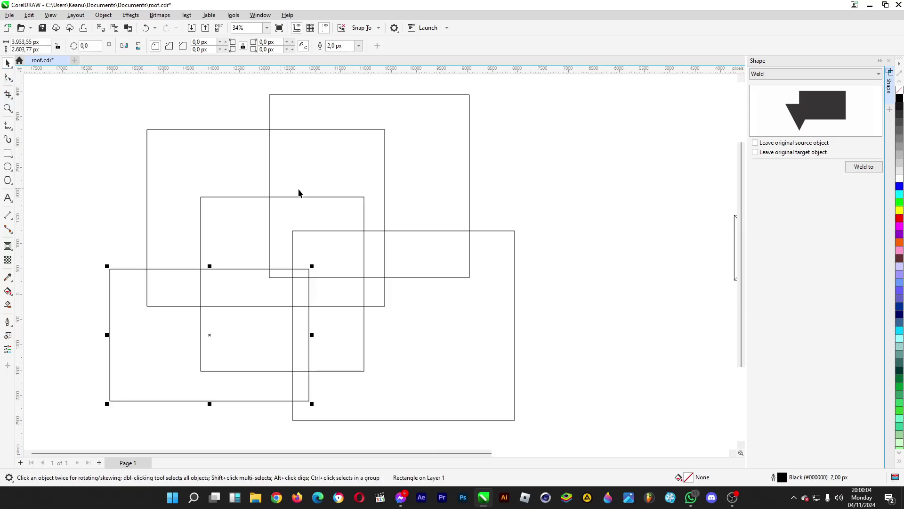
pyautogui.scroll(-1, 287, 194)
pyautogui.moveTo(378, 241); pyautogui.dragTo(498, 402)
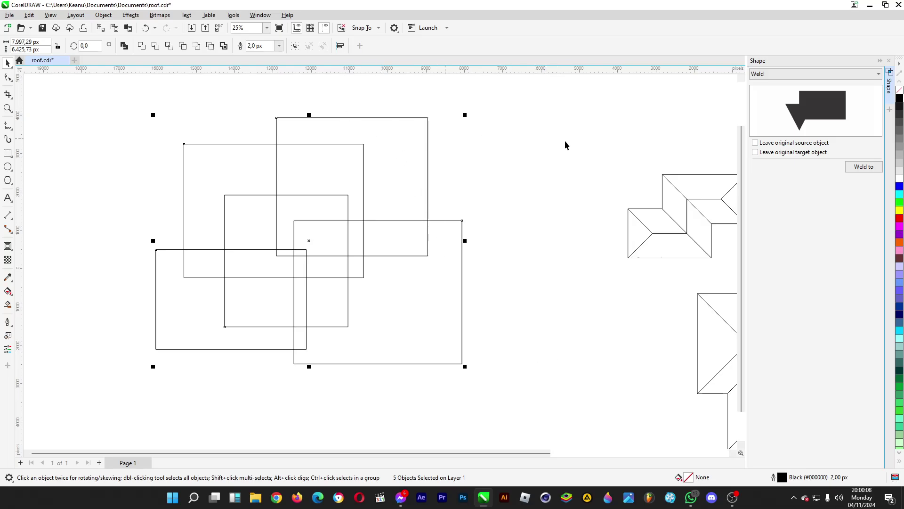
pyautogui.click(864, 167)
pyautogui.click(428, 178)
pyautogui.scroll(-1, 482, 174)
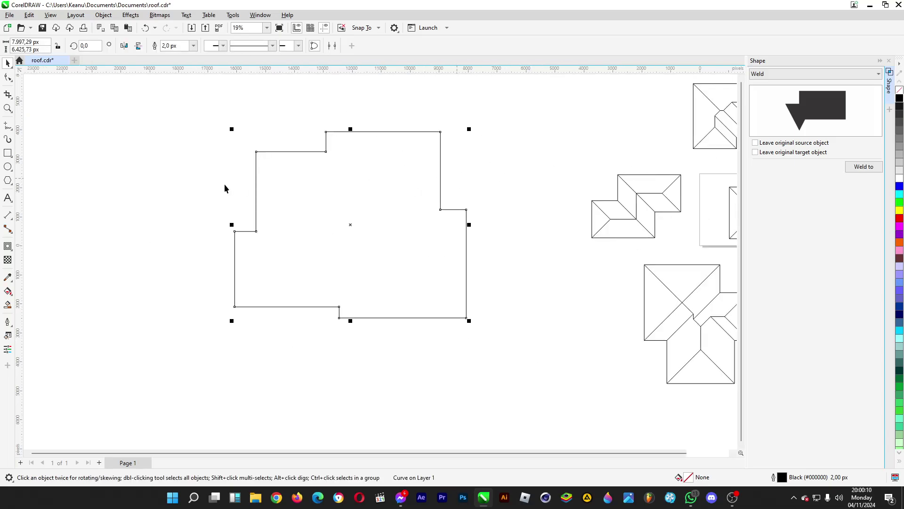
# - Stretch the welded outline downward to about 7,196 px high and move it farther left, away from the other roof plans
pyautogui.moveTo(351, 322); pyautogui.dragTo(354, 345)
pyautogui.scroll(-1, 510, 254)
pyautogui.moveTo(392, 241); pyautogui.dragTo(342, 243)
pyautogui.scroll(2, 294, 221)
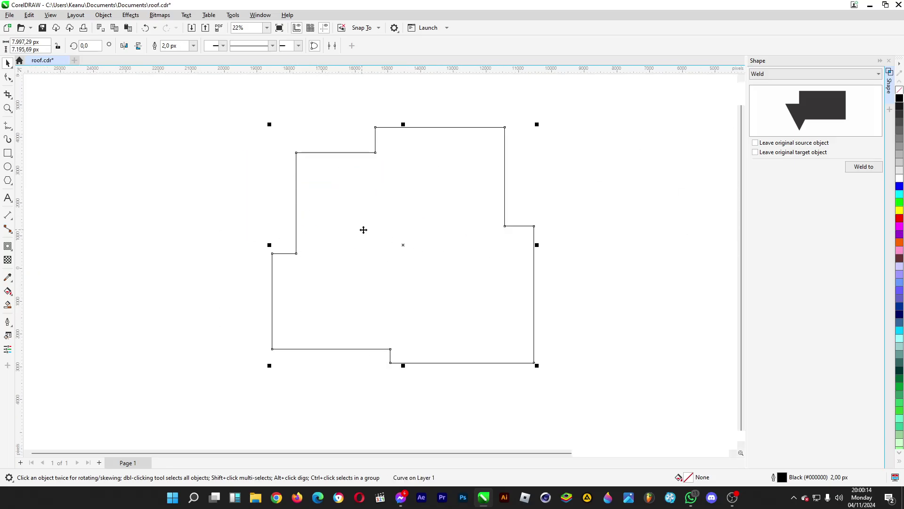
pyautogui.scroll(1, 363, 229)
pyautogui.click(193, 225)
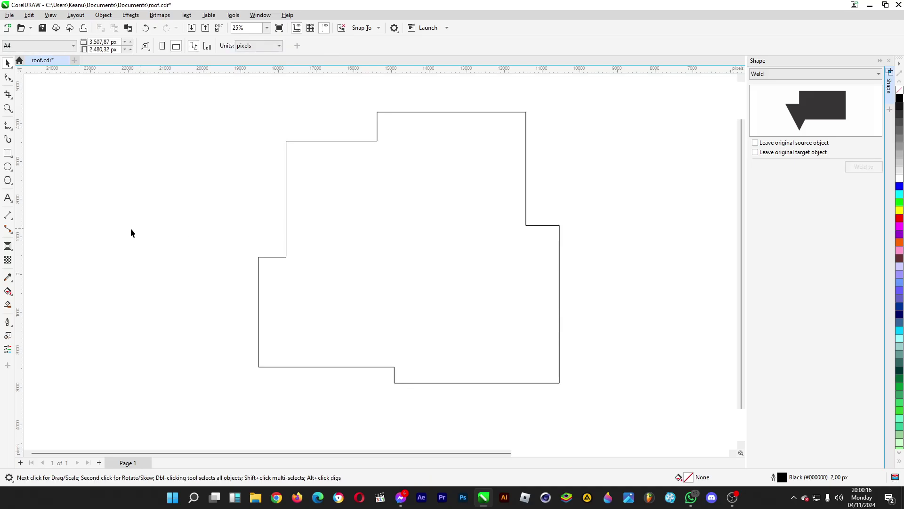
# - Apply an inward contour to the stepped outline with 53 steps at an offset of about 56.1 px
pyautogui.click(7, 246)
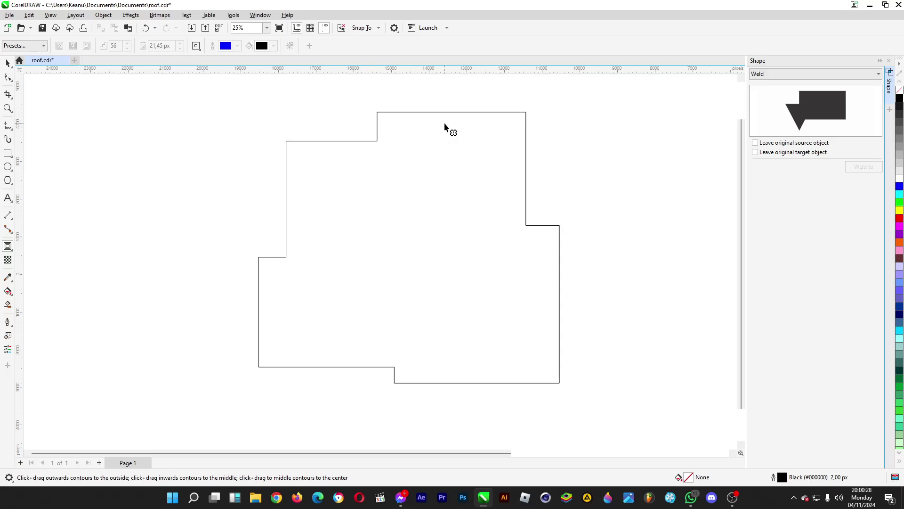
pyautogui.click(351, 134)
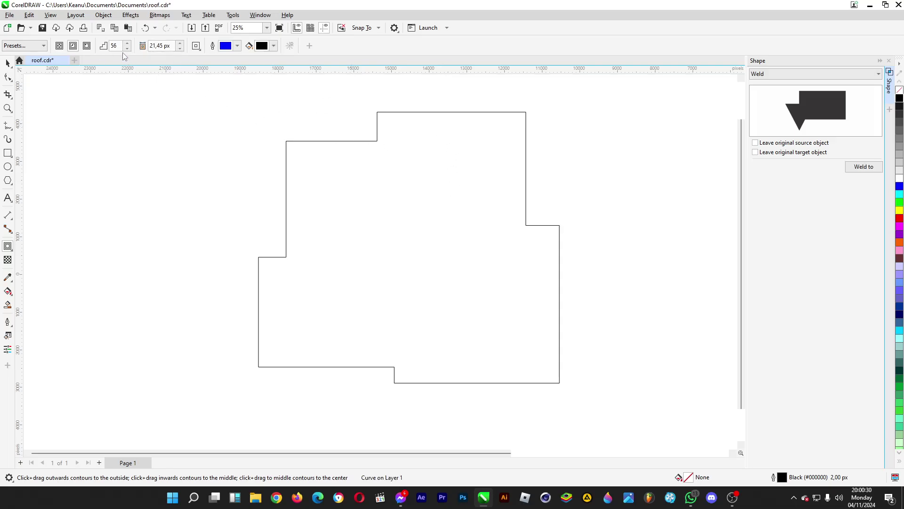
pyautogui.moveTo(430, 122); pyautogui.dragTo(459, 242)
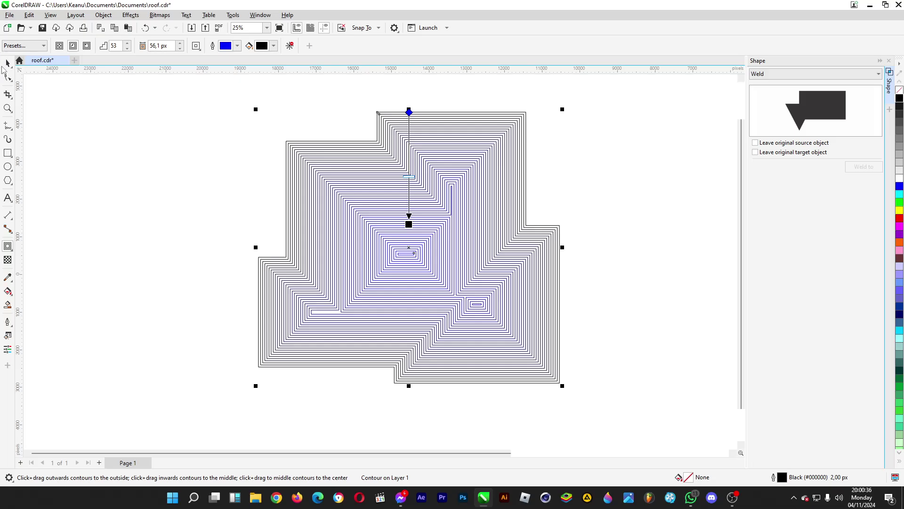
# - Make the outline of the contoured shape blue (#0000FF), matching its contour rings
pyautogui.click(8, 64)
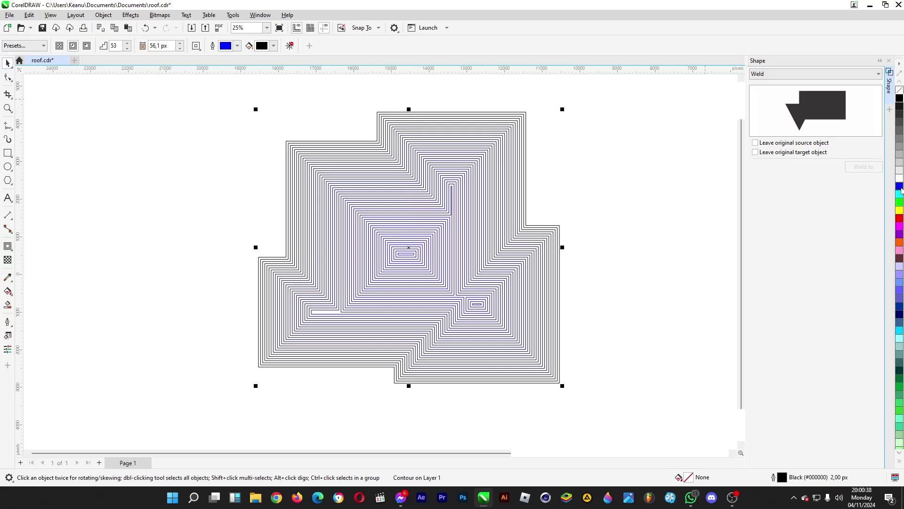
pyautogui.rightClick(899, 188)
pyautogui.click(227, 45)
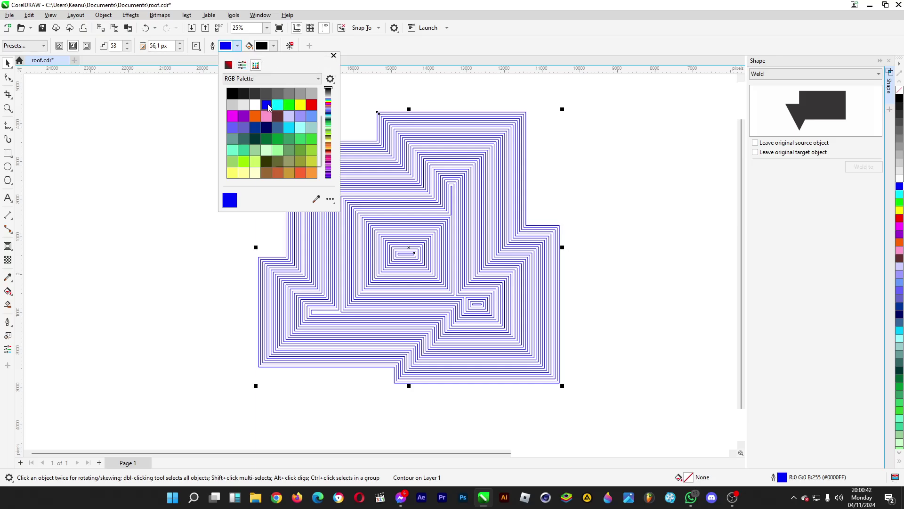
pyautogui.click(432, 95)
pyautogui.click(74, 151)
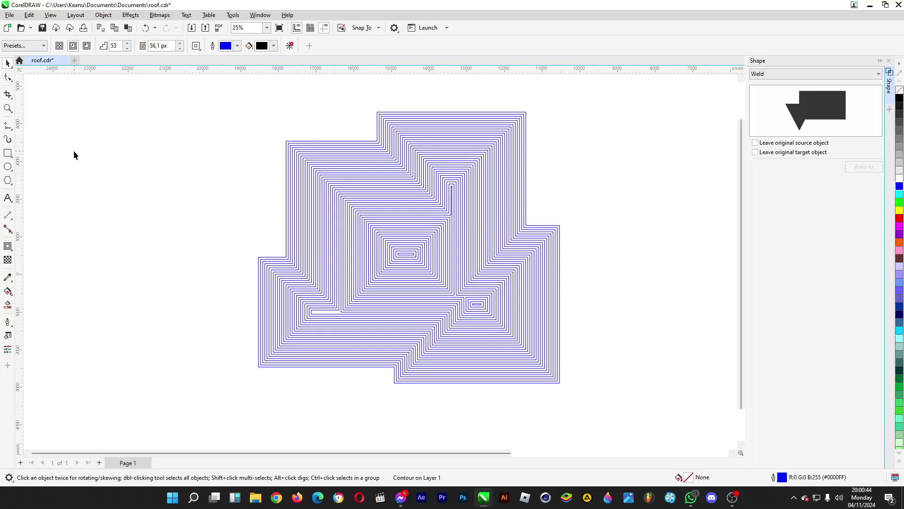
# - Draw two crossing 45-degree freehand lines inward from the upper corners of the topmost wing, following the bends of the contour
pyautogui.press('F5')
pyautogui.scroll(2, 518, 129)
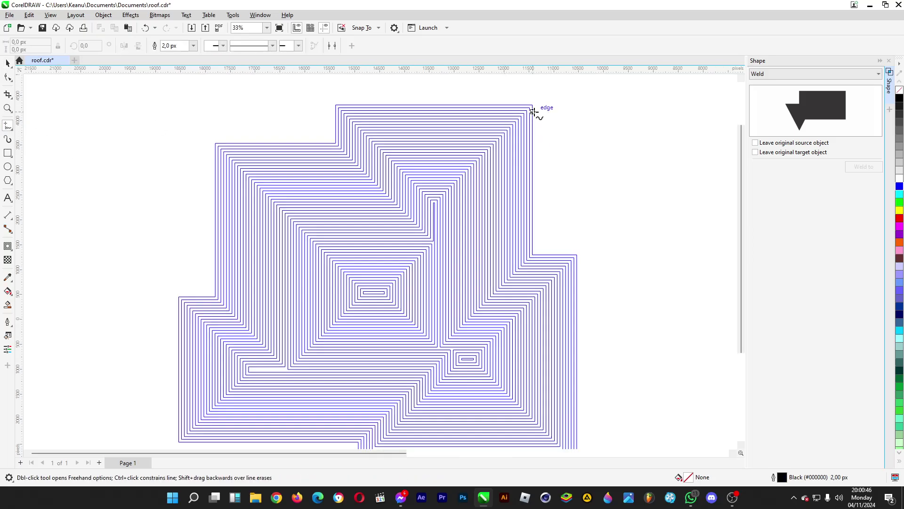
pyautogui.scroll(2, 533, 112)
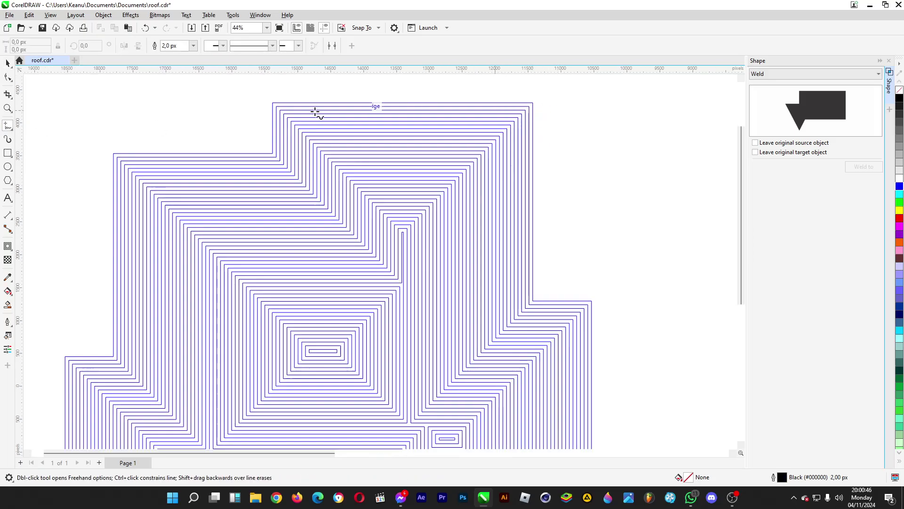
pyautogui.click(273, 102)
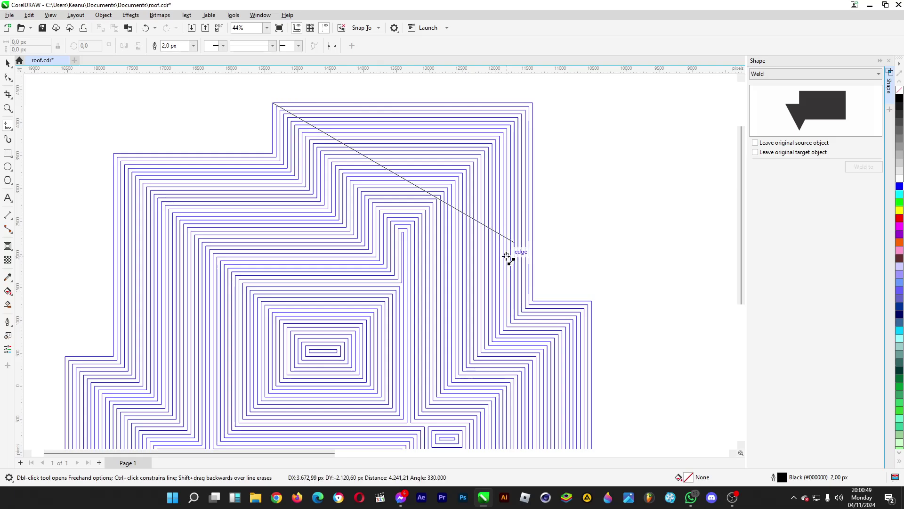
pyautogui.keyDown('ctrl'); pyautogui.click(491, 302); pyautogui.keyUp('ctrl')
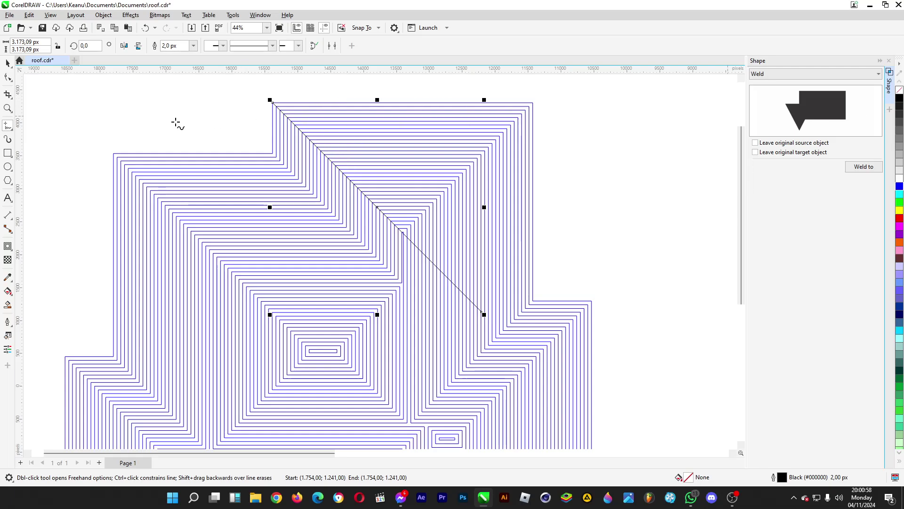
pyautogui.click(520, 113)
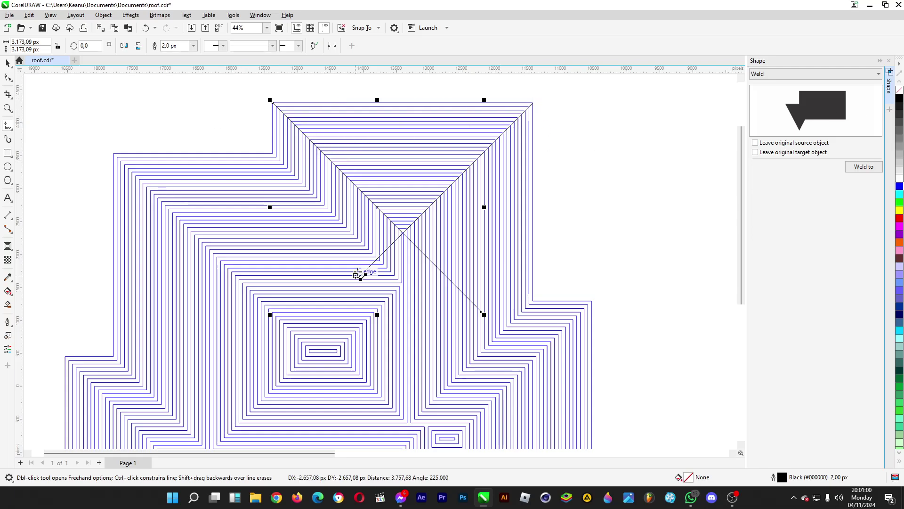
pyautogui.click(359, 270)
# - Draw a vertical ridge line about 249 px long straight down from the crossing point of the two diagonals
pyautogui.scroll(5, 405, 245)
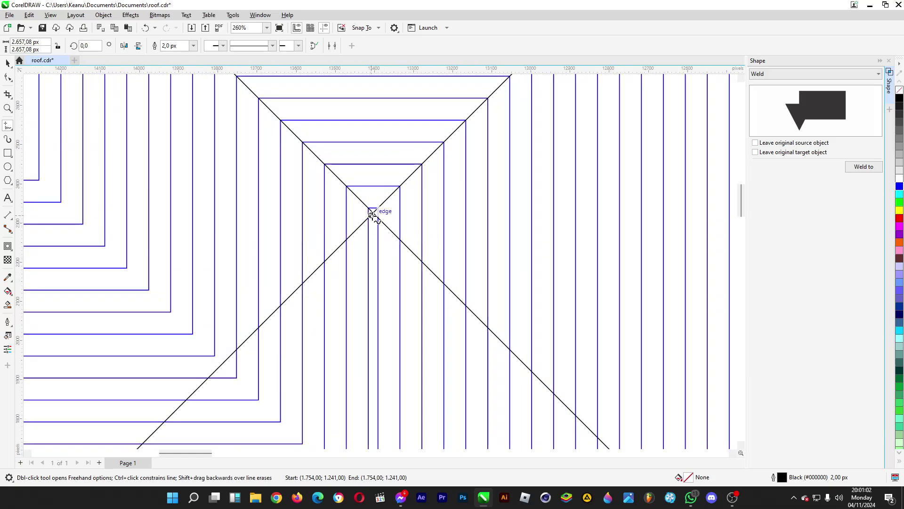
pyautogui.moveTo(373, 214); pyautogui.dragTo(375, 313)
pyautogui.scroll(-4, 358, 207)
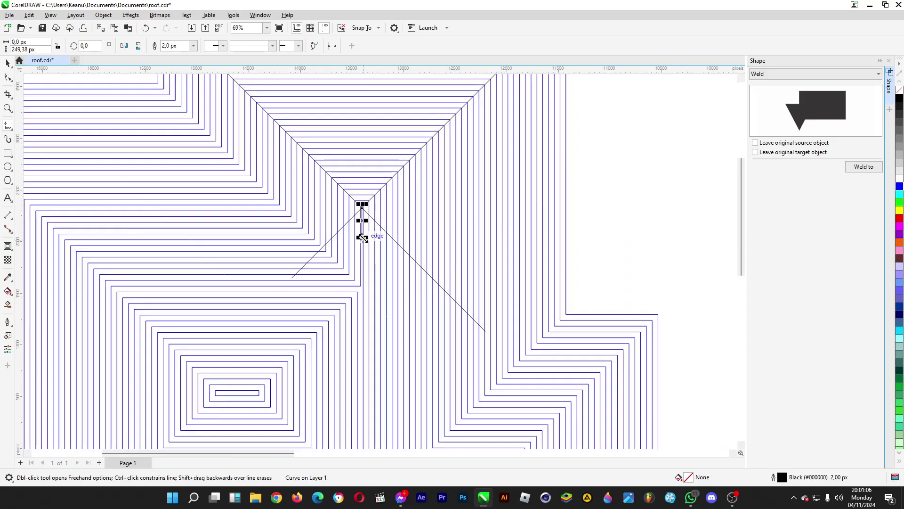
pyautogui.click(362, 234)
pyautogui.keyDown('ctrl'); pyautogui.click(362, 358); pyautogui.keyUp('ctrl')
pyautogui.scroll(-2, 365, 172)
pyautogui.hotkey('ctrl', 'z')
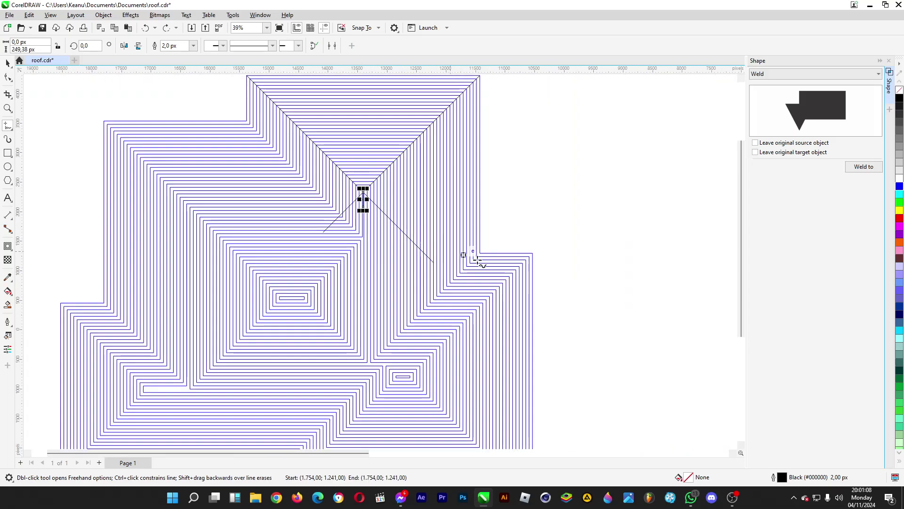
# - Shorten both diagonals of the topmost wing so they end where they meet at the start of the vertical ridge
pyautogui.click(8, 62)
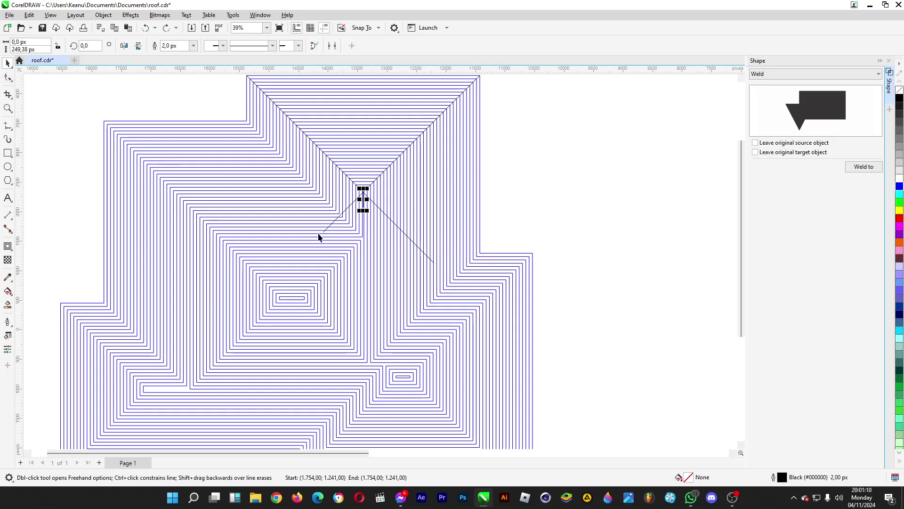
pyautogui.click(431, 260)
pyautogui.moveTo(436, 262); pyautogui.dragTo(355, 187)
pyautogui.scroll(4, 377, 205)
pyautogui.moveTo(242, 288); pyautogui.dragTo(404, 355)
pyautogui.scroll(-4, 395, 194)
# - Extend the vertical ridge line downward to a length of about 884 px
pyautogui.click(533, 195)
pyautogui.click(381, 203)
pyautogui.scroll(1, 382, 221)
pyautogui.hotkey('ctrl', 'z')
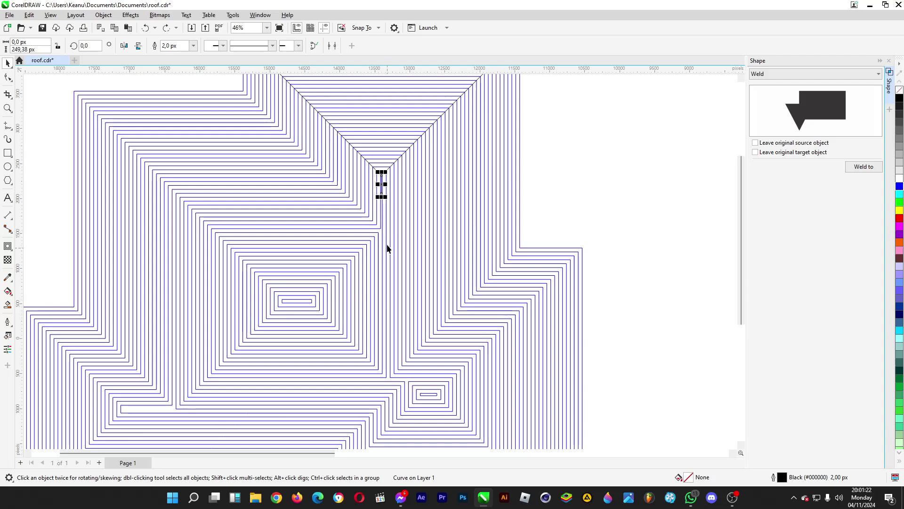
pyautogui.scroll(2, 385, 236)
pyautogui.moveTo(381, 187); pyautogui.dragTo(386, 276)
pyautogui.scroll(-1, 425, 317)
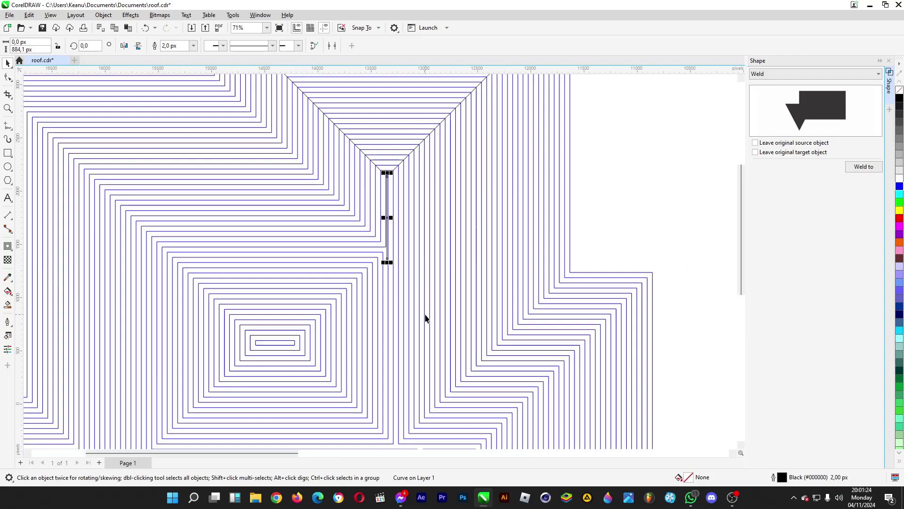
# - Draw a 45-degree valley line from the upper-left inner corner of the outline and shorten it to end at the vertical ridge
pyautogui.scroll(-2, 375, 272)
pyautogui.scroll(2, 187, 80)
pyautogui.scroll(1, 187, 80)
pyautogui.press('F5')
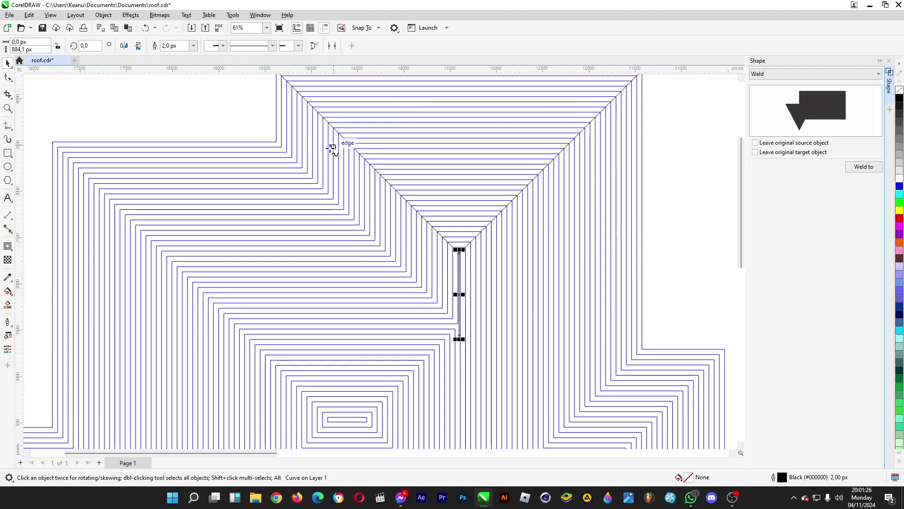
pyautogui.click(278, 142)
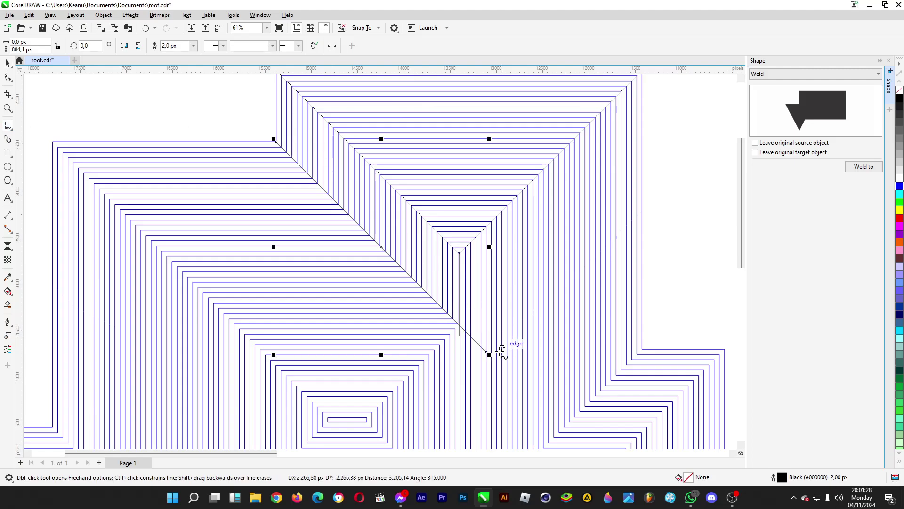
pyautogui.click(489, 355)
pyautogui.scroll(2, 490, 357)
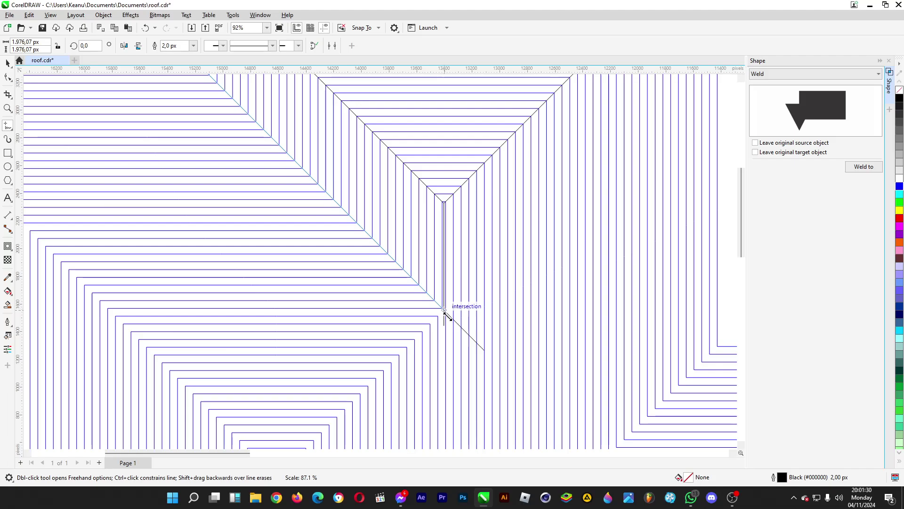
pyautogui.click(445, 310)
# - Shorten the vertical ridge to about 771 px so it ends where the valley line meets it
pyautogui.press('space')
pyautogui.click(443, 317)
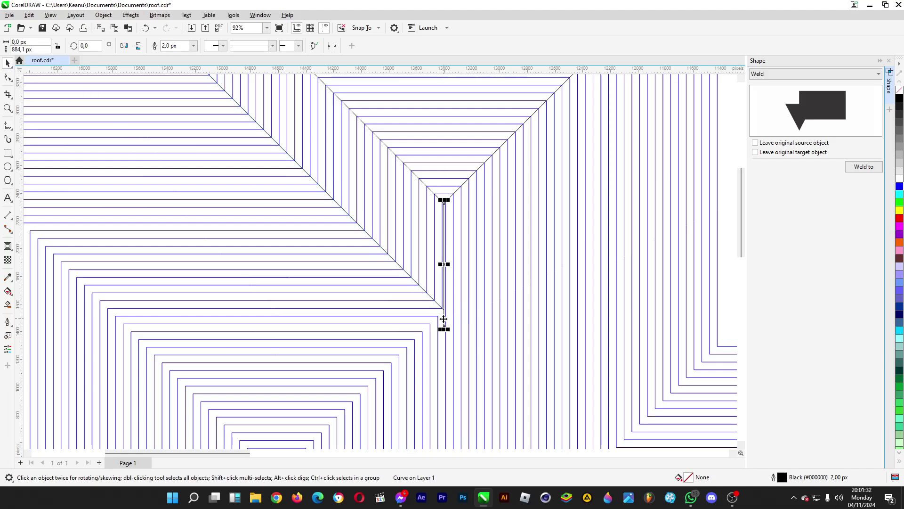
pyautogui.moveTo(444, 327); pyautogui.dragTo(444, 312)
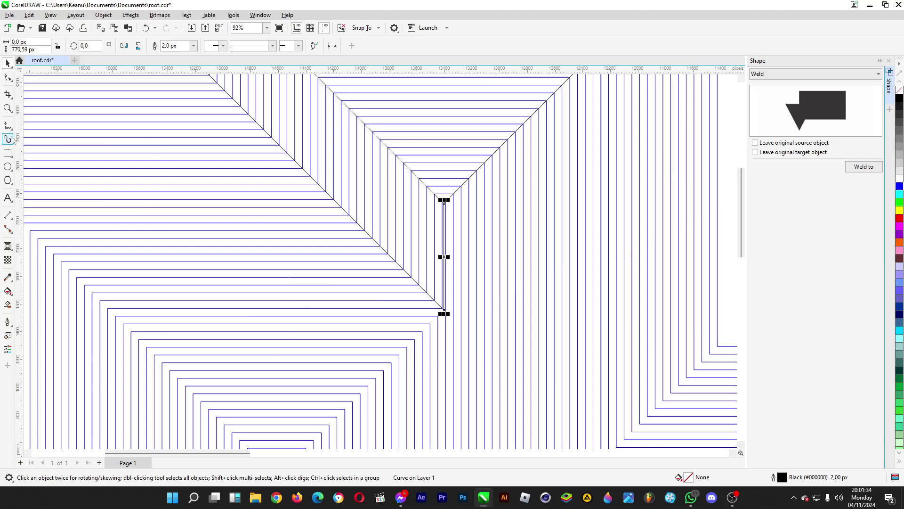
# - Draw a 45-degree line from the upper-right corner of the central contour rectangles up to the ridge and valley junction, trimming its upper end there
pyautogui.press('space')
pyautogui.scroll(-1, 389, 234)
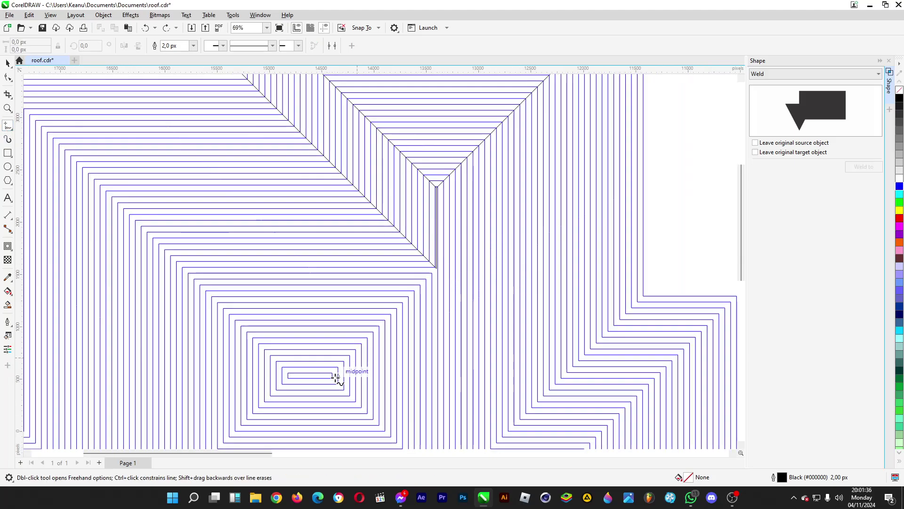
pyautogui.click(338, 366)
pyautogui.click(447, 260)
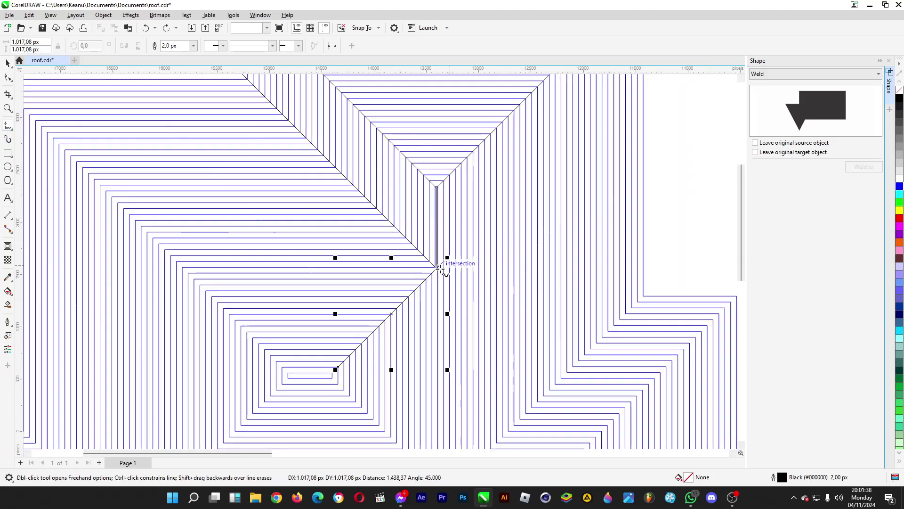
pyautogui.scroll(3, 448, 259)
pyautogui.moveTo(449, 254); pyautogui.dragTo(438, 264)
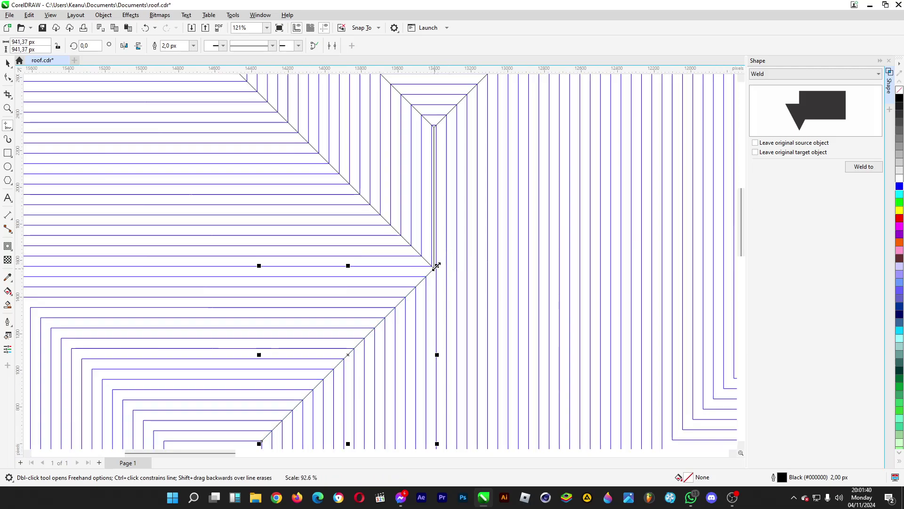
# - Extend the lower end of this diagonal into the innermost central rectangle, making it about 1,076 px wide and high
pyautogui.scroll(-4, 443, 198)
pyautogui.scroll(2, 354, 325)
pyautogui.click(347, 317)
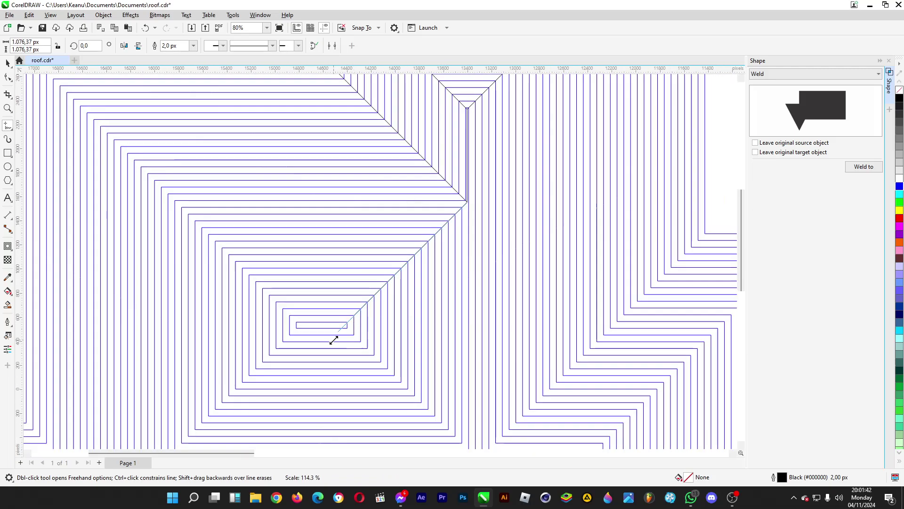
pyautogui.click(334, 332)
# - Draw a 45-degree line about 1,175 px wide and high from the lower-right corner of the central contour rectangles into the innermost rectangle
pyautogui.scroll(-2, 334, 320)
pyautogui.click(440, 397)
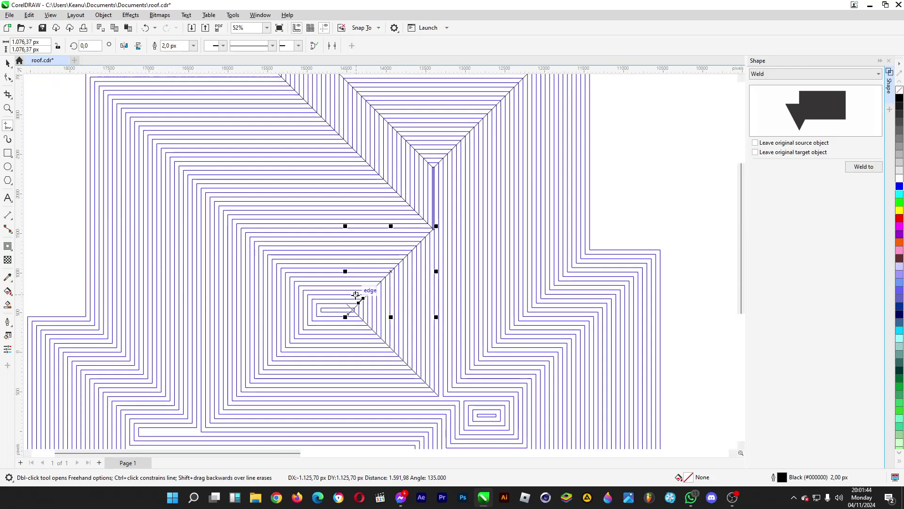
pyautogui.click(344, 302)
pyautogui.scroll(4, 353, 340)
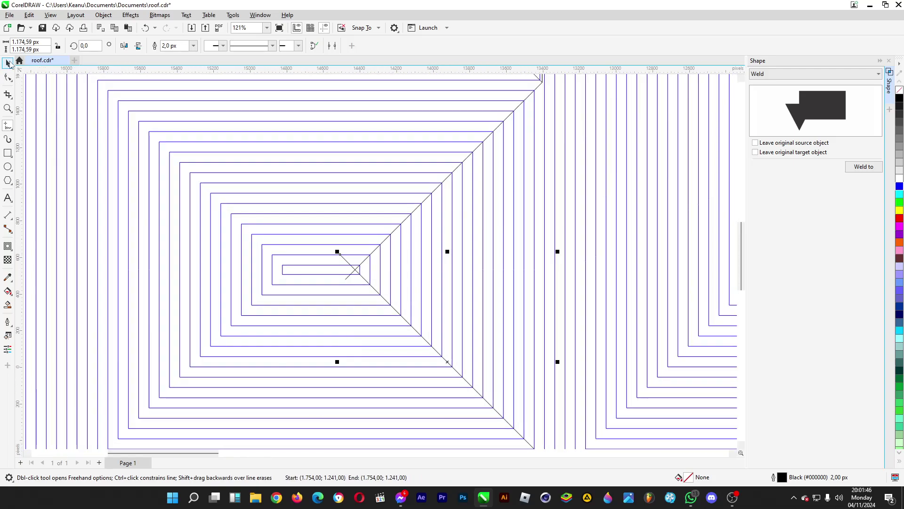
# - Shorten both diagonals to meet at the right end of the innermost central rectangle, making the upper one about 1,023 px wide and high
pyautogui.click(8, 63)
pyautogui.moveTo(337, 251); pyautogui.dragTo(352, 273)
pyautogui.click(347, 278)
pyautogui.scroll(-2, 516, 262)
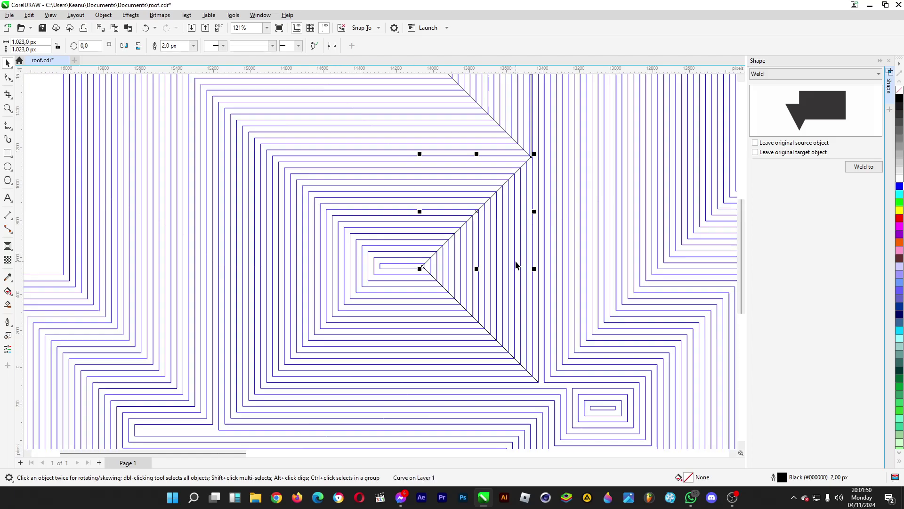
pyautogui.scroll(-2, 516, 265)
# - Draw a 45-degree hip line about 3,158 px wide and high from the outline's upper-left outer corner into the innermost central rectangle
pyautogui.click(7, 127)
pyautogui.scroll(-2, 436, 359)
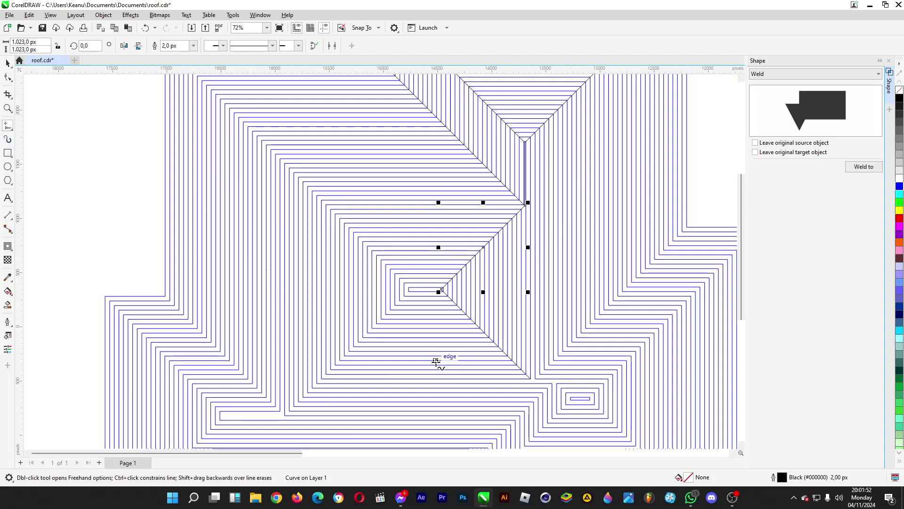
pyautogui.click(202, 85)
pyautogui.click(423, 314)
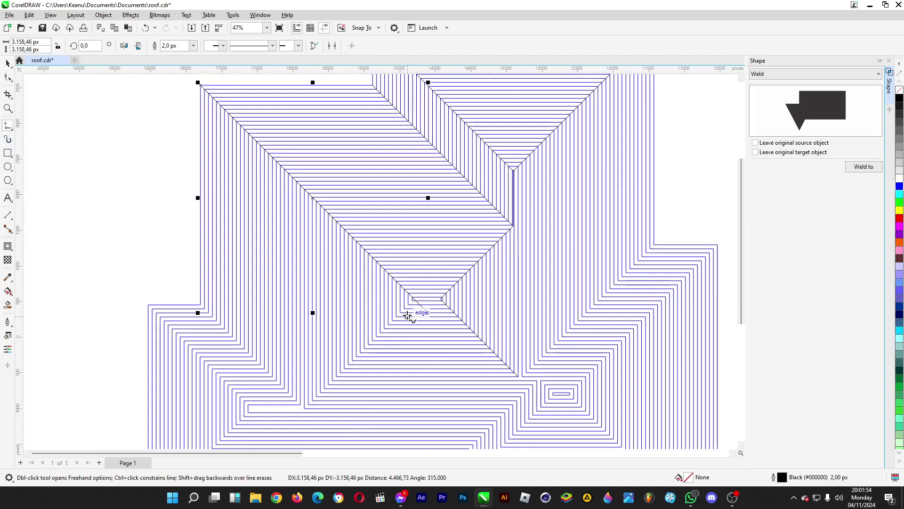
pyautogui.scroll(1, 368, 343)
# - Draw a 45-degree line from the central rectangles' lower-left corner and trim it and the long hip, about 2,999 px wide, to their crossing
pyautogui.click(363, 348)
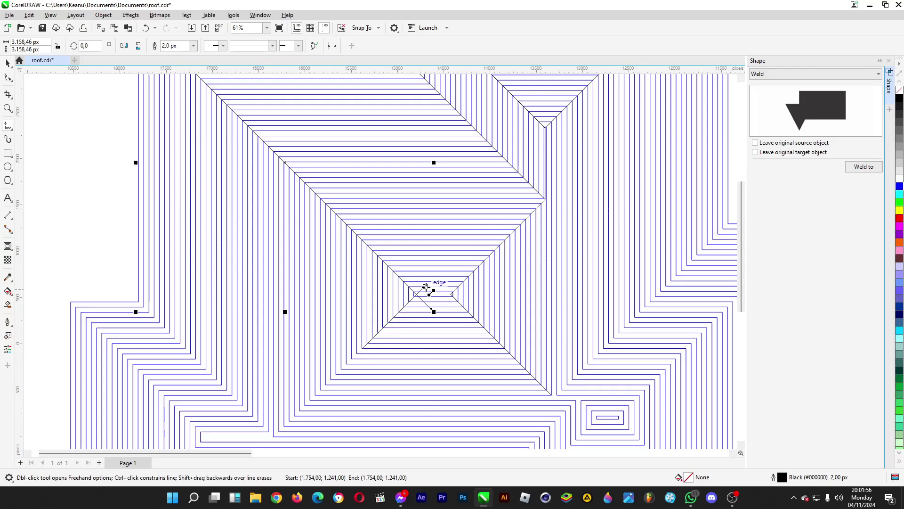
pyautogui.click(424, 285)
pyautogui.scroll(2, 425, 286)
pyautogui.press('space')
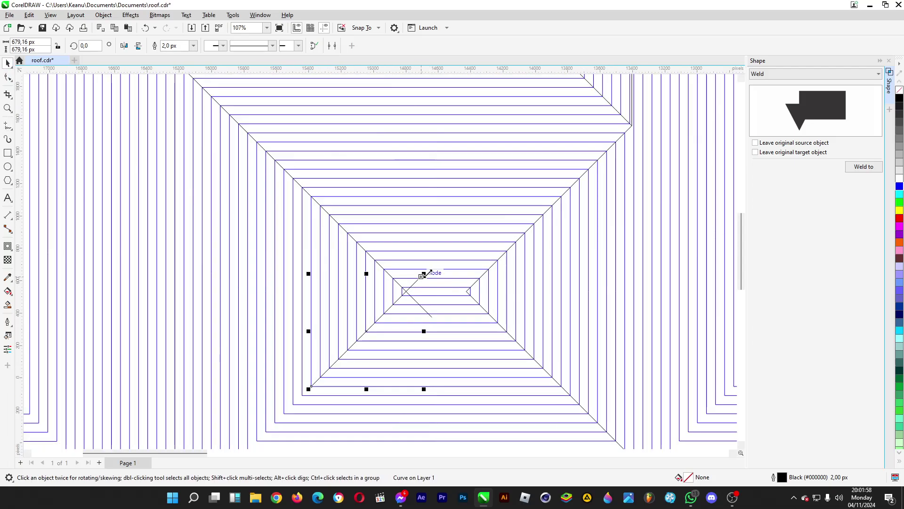
pyautogui.click(404, 288)
pyautogui.moveTo(430, 319); pyautogui.dragTo(404, 293)
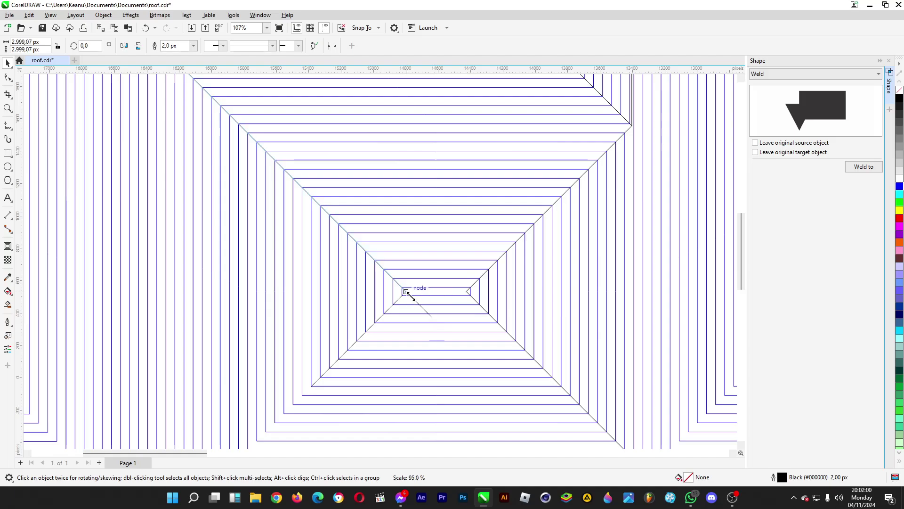
# - Draw a short horizontal ridge line inside the innermost central rectangle, connecting the left and right diagonal junctions
pyautogui.press('space')
pyautogui.click(405, 292)
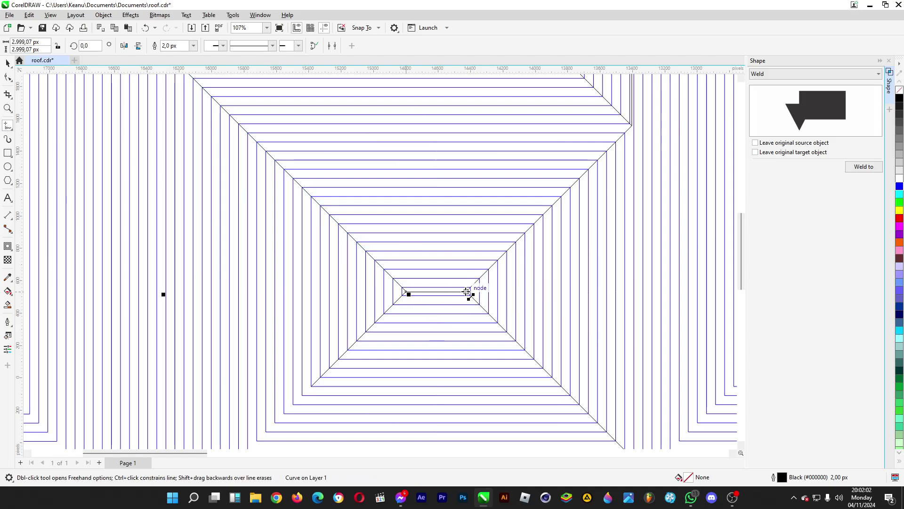
pyautogui.click(469, 292)
pyautogui.scroll(-4, 480, 258)
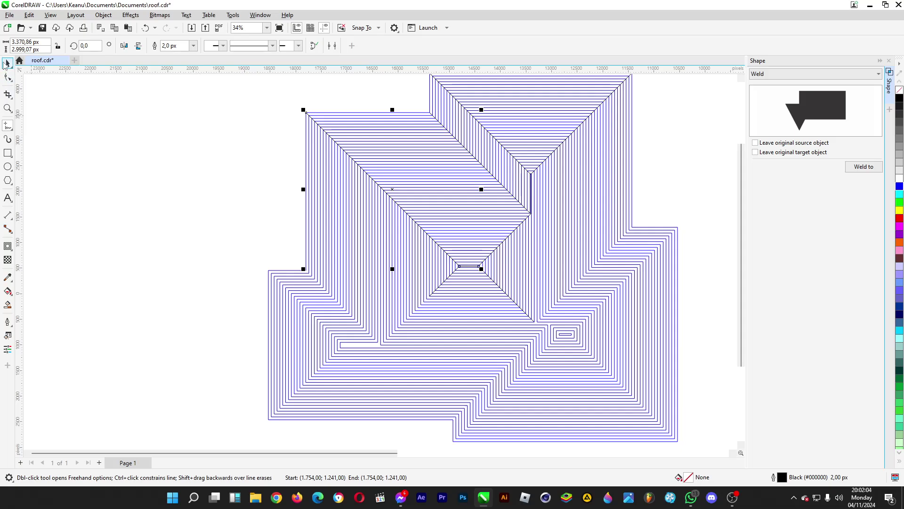
# - Extend the central rectangles' lower-left diagonal down past the left wing's inner contours, making it about 2,224 px wide and high
pyautogui.click(7, 63)
pyautogui.click(434, 289)
pyautogui.moveTo(424, 299); pyautogui.dragTo(343, 383)
pyautogui.scroll(1, 344, 295)
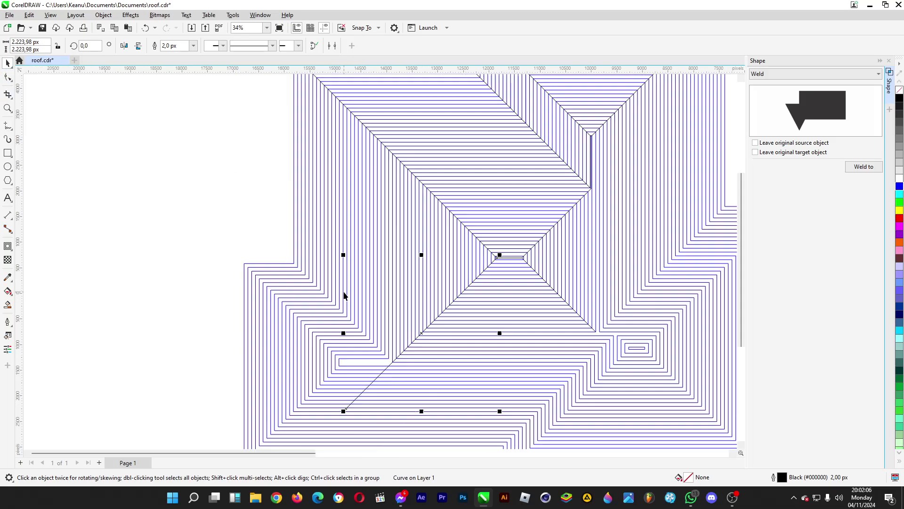
# - Draw a 45-degree valley line from the left wing's inner corner and shorten it to about 1,457 px wide and high, ending at the extended diagonal
pyautogui.press('space')
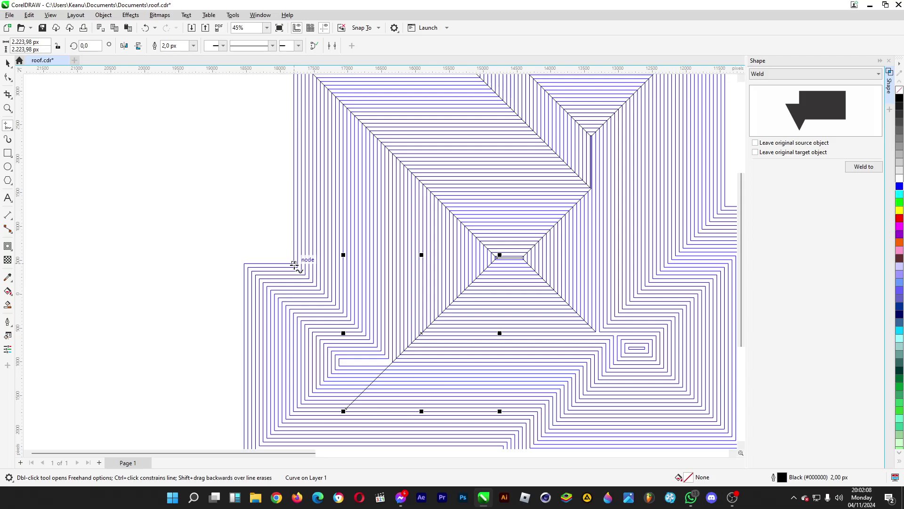
pyautogui.click(294, 264)
pyautogui.click(456, 425)
pyautogui.scroll(-2, 424, 309)
pyautogui.scroll(2, 438, 372)
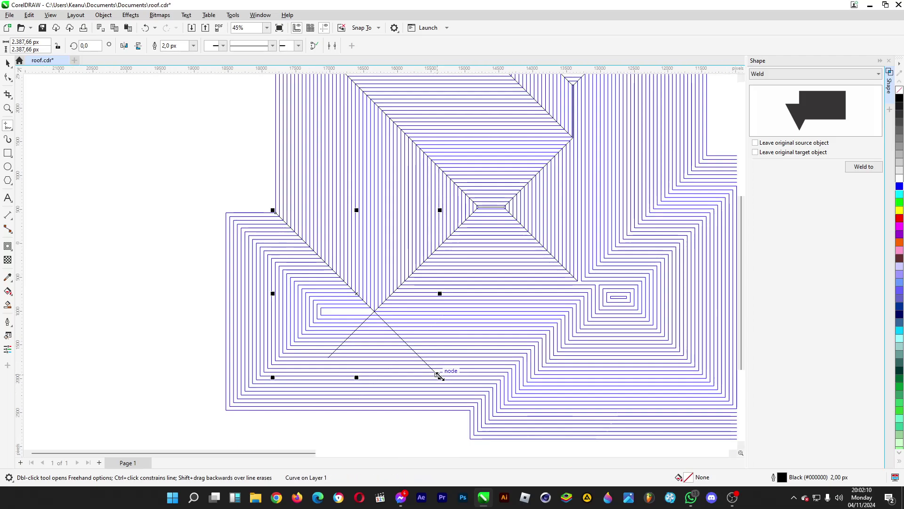
pyautogui.moveTo(439, 377); pyautogui.dragTo(375, 311)
# - Trim the lower end of the extended central diagonal so it stops where the left wing's valley line meets it
pyautogui.click(7, 64)
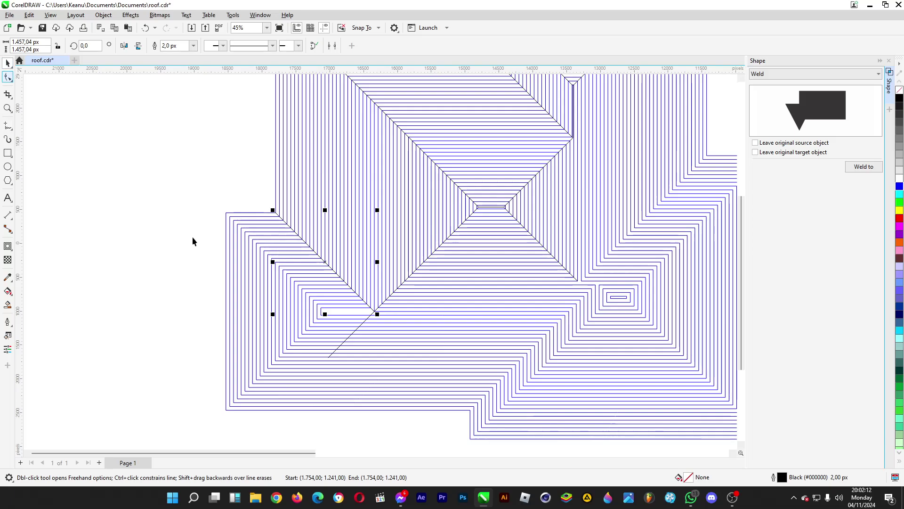
pyautogui.click(343, 345)
pyautogui.moveTo(327, 359); pyautogui.dragTo(371, 314)
pyautogui.click(162, 282)
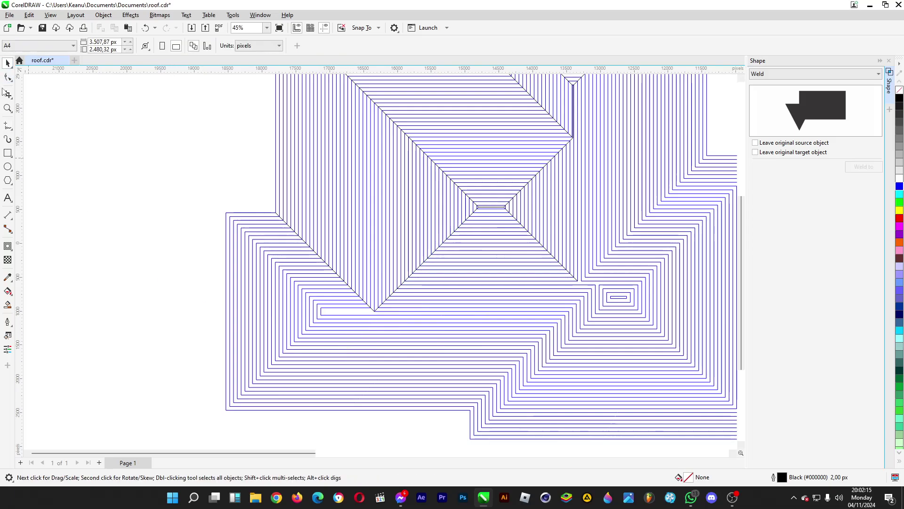
# - Draw 45-degree hip lines from the left wing's upper and lower outer corners, about 1,607 px and 2,114 px wide and high
pyautogui.click(8, 125)
pyautogui.click(228, 213)
pyautogui.click(335, 322)
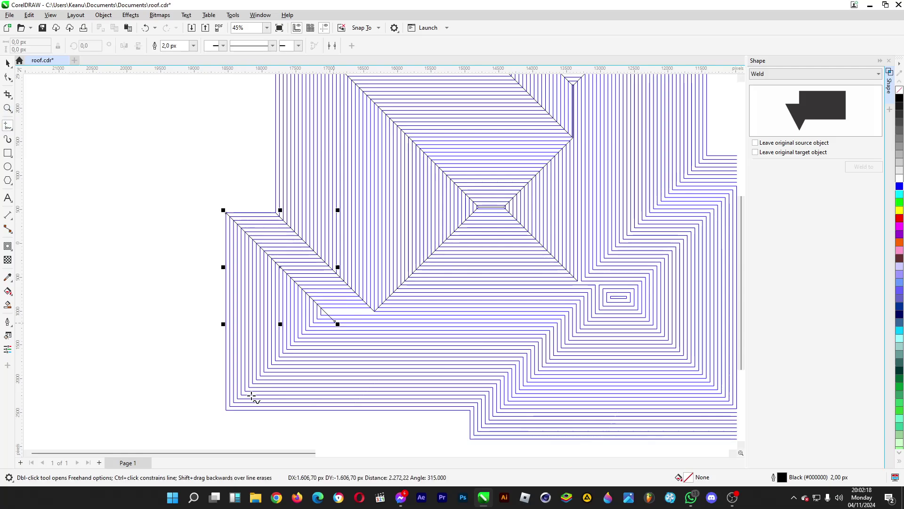
pyautogui.click(226, 409)
pyautogui.click(372, 269)
pyautogui.scroll(2, 331, 305)
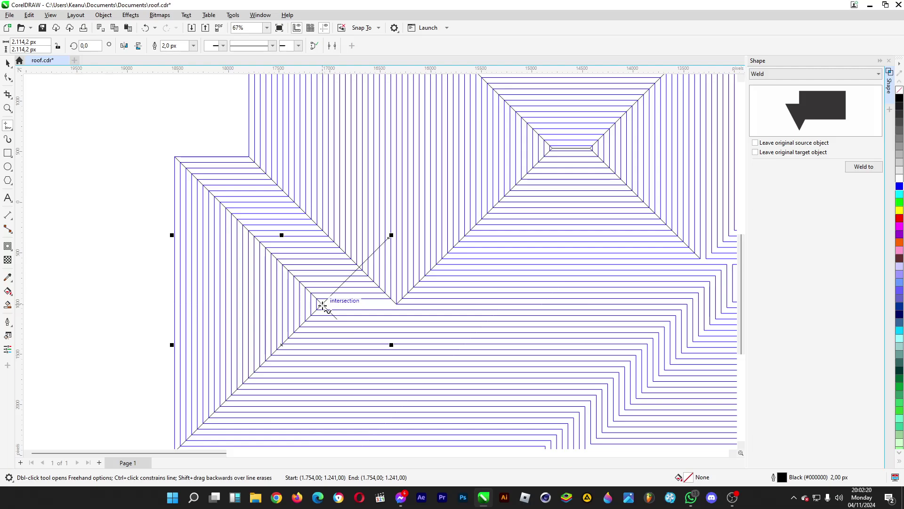
# - Draw a horizontal ridge line about 1,220 px long rightward from the intersection of the left wing's two hip lines
pyautogui.click(322, 305)
pyautogui.click(449, 304)
pyautogui.hscroll(-5, 45, 133)
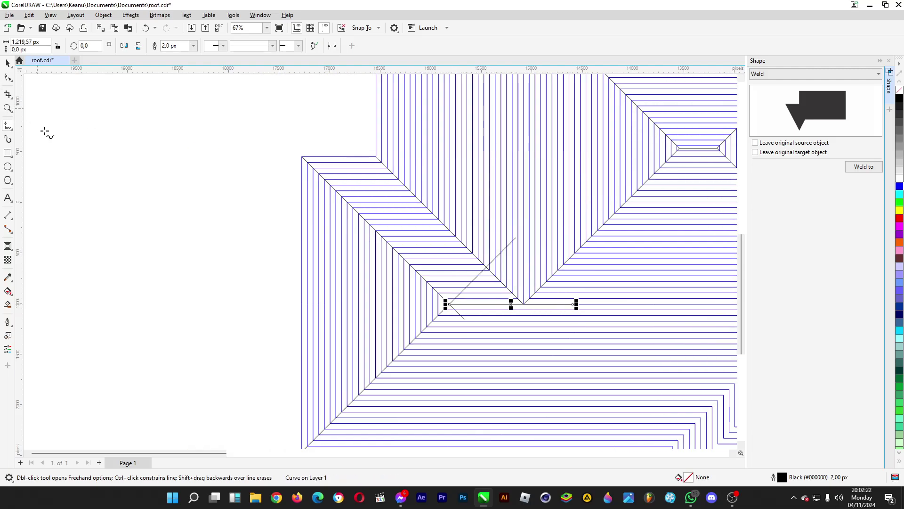
pyautogui.hotkey('ctrl', 'z')
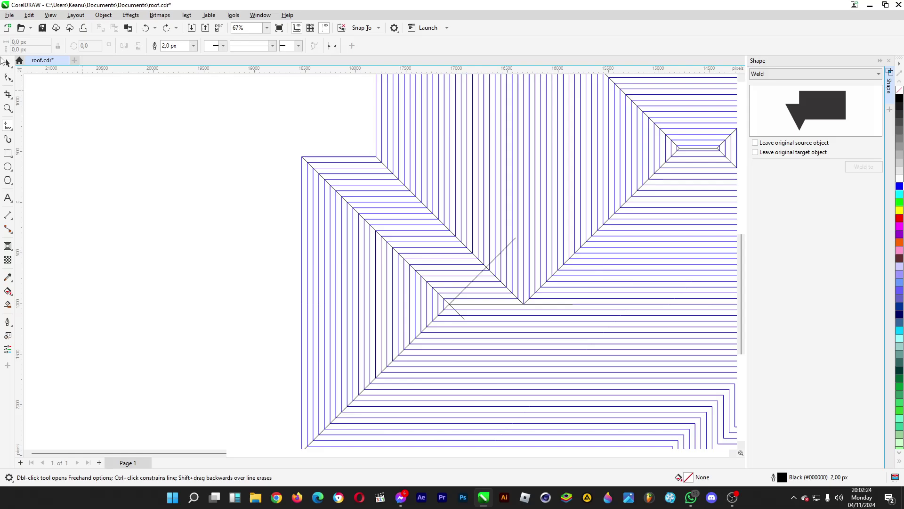
# - Trim the overshooting ends of the left wing's two hip lines so they meet at the start of the horizontal ridge
pyautogui.click(5, 62)
pyautogui.click(506, 250)
pyautogui.moveTo(518, 235); pyautogui.dragTo(452, 301)
pyautogui.click(464, 318)
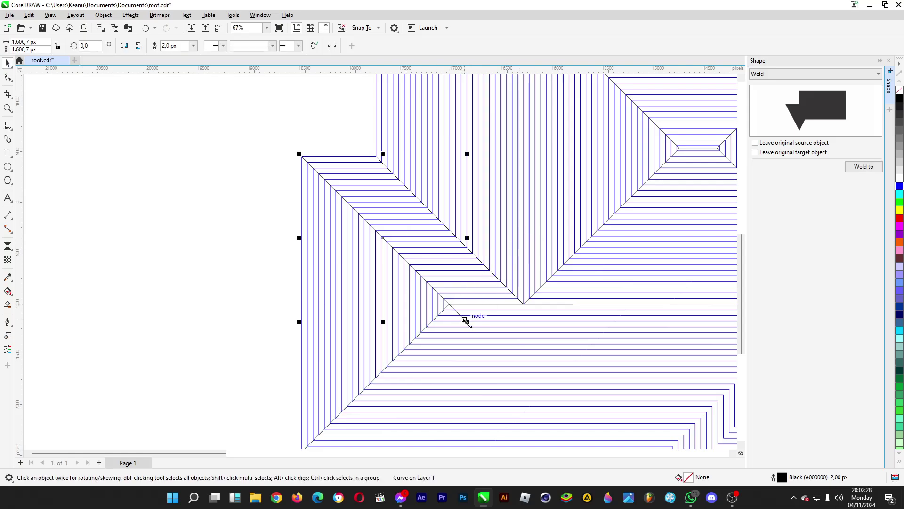
pyautogui.click(448, 303)
pyautogui.click(457, 307)
# - Stretch the left wing's horizontal ridge rightward through the valley junction to a length of about 3,777 px
pyautogui.click(460, 304)
pyautogui.scroll(-2, 417, 296)
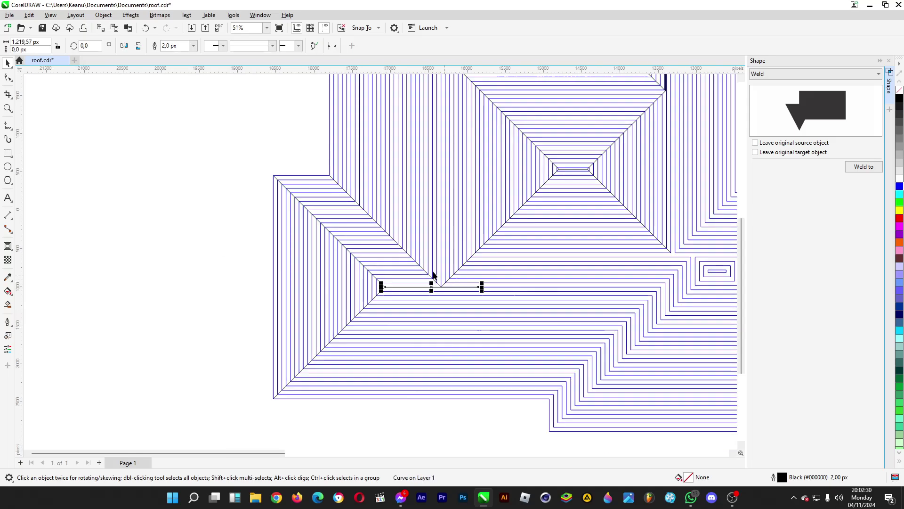
pyautogui.scroll(3, 471, 294)
pyautogui.moveTo(505, 297); pyautogui.dragTo(448, 295)
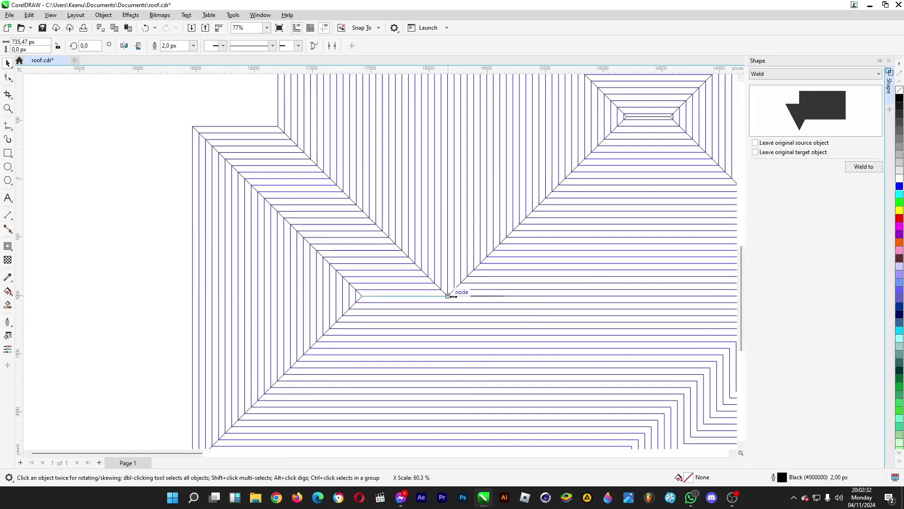
pyautogui.scroll(-3, 221, 264)
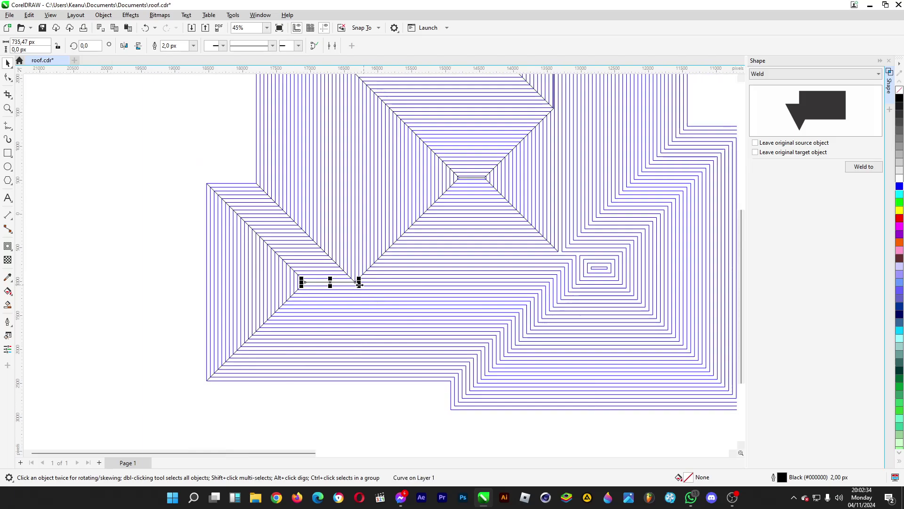
pyautogui.moveTo(359, 283); pyautogui.dragTo(565, 282)
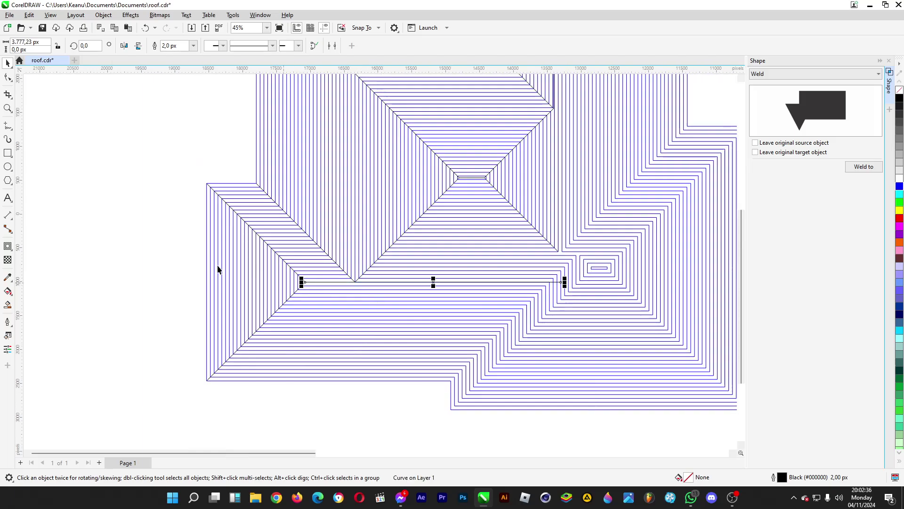
# - Draw a 45-degree valley line from the lower edge's inner corner and shorten it to about 1,459 px wide and high, ending at the ridge
pyautogui.click(8, 125)
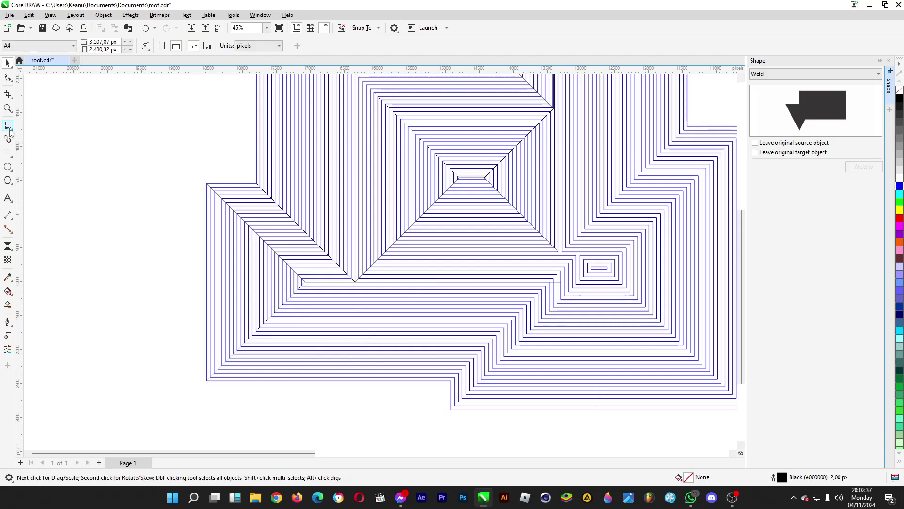
pyautogui.click(450, 380)
pyautogui.click(577, 255)
pyautogui.scroll(5, 579, 299)
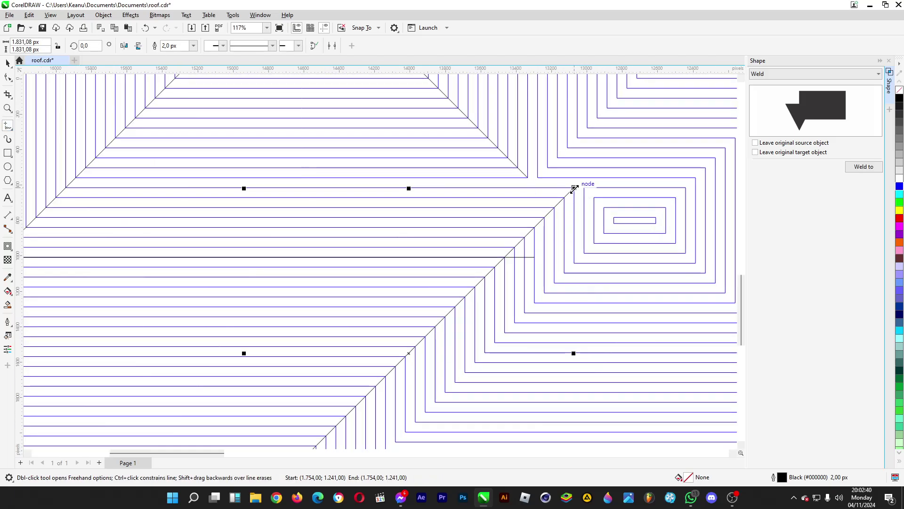
pyautogui.moveTo(575, 189); pyautogui.dragTo(505, 256)
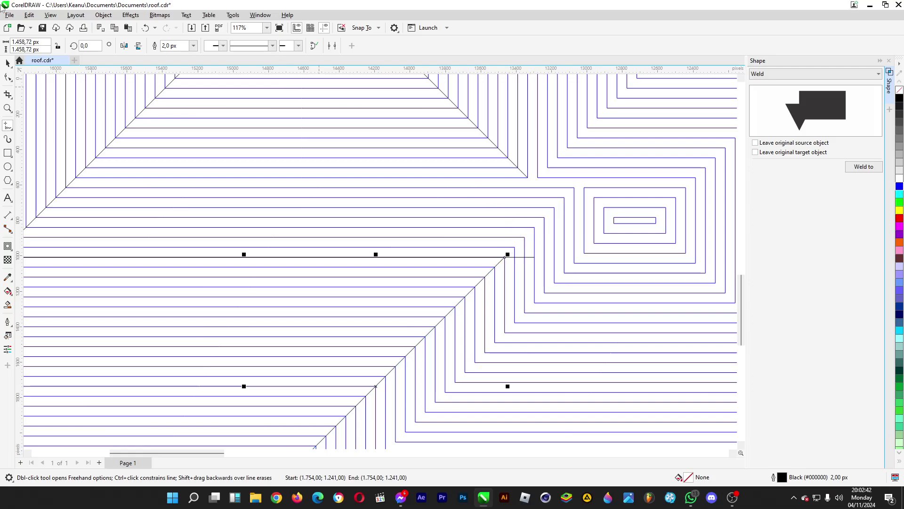
# - Trim the long horizontal ridge to end at the lower valley line, and extend that valley line up past the small contour rectangles' upper-left corner
pyautogui.click(7, 62)
pyautogui.click(527, 257)
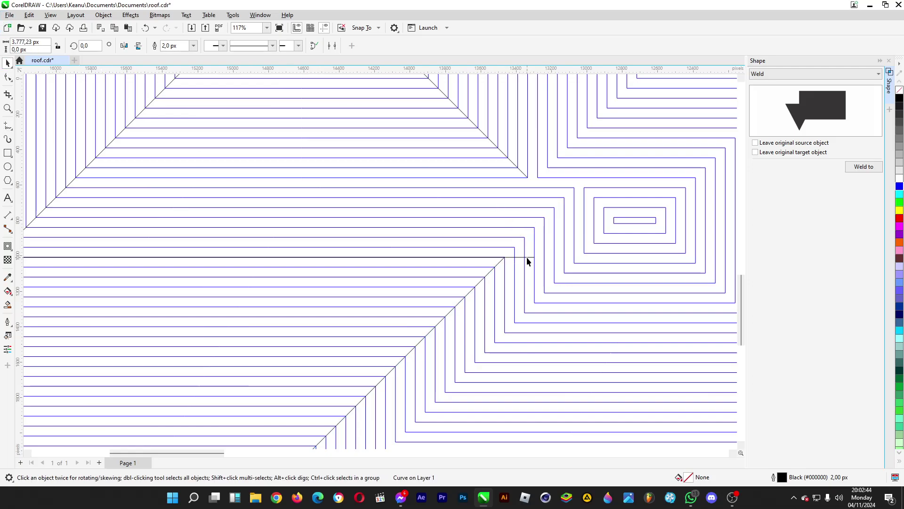
pyautogui.moveTo(539, 258)
pyautogui.mouseDown()
pyautogui.moveTo(505, 257)
pyautogui.moveTo(591, 170)
pyautogui.moveTo(583, 178)
pyautogui.moveTo(556, 158)
pyautogui.moveTo(577, 179)
pyautogui.mouseUp()
pyautogui.click(500, 266)
# - Draw 45-degree lines into the smallest rectangle from the valley's upper end, about 251 px wide, and the outline's lowest left corner, about 2,237 px wide
pyautogui.moveTo(605, 207); pyautogui.dragTo(626, 230)
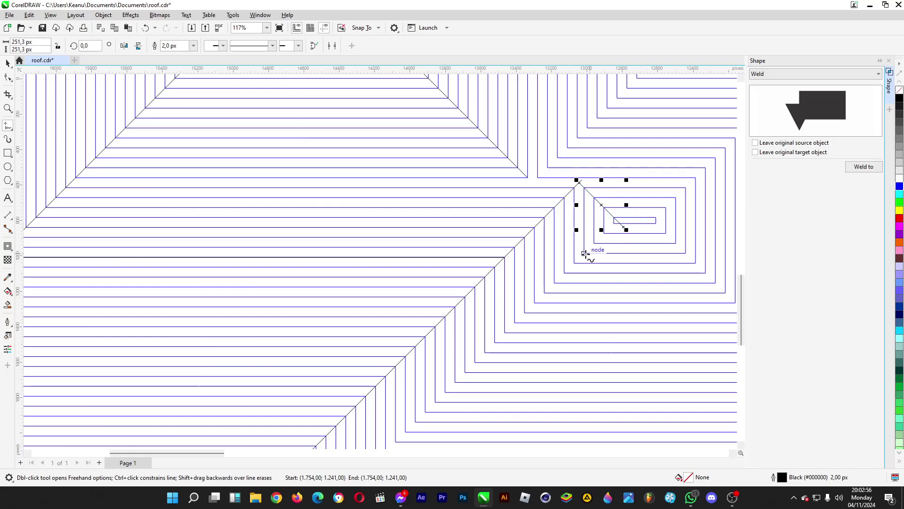
pyautogui.scroll(-2, 486, 288)
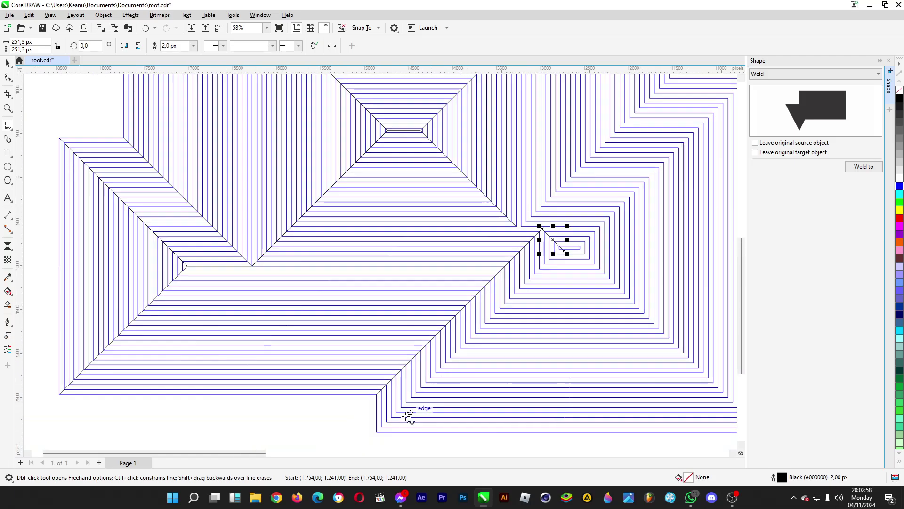
pyautogui.scroll(4, 565, 242)
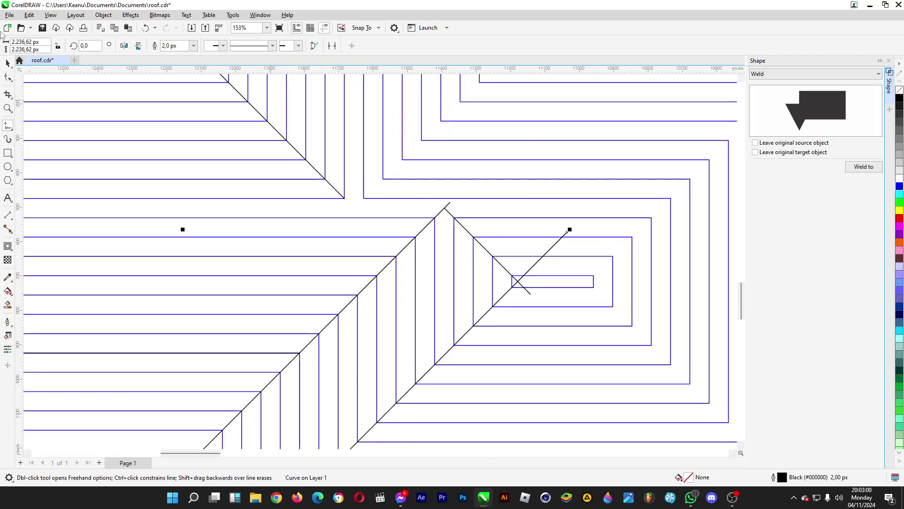
# - Trim the two crossing diagonals so they meet at the left end of the smallest contour rectangle
pyautogui.moveTo(519, 282); pyautogui.dragTo(519, 284)
pyautogui.click(531, 295)
pyautogui.scroll(-2, 421, 206)
# - Shorten the lower valley line's upper end to the short diagonal's start, making it about 1,880 px wide and high
pyautogui.click(439, 208)
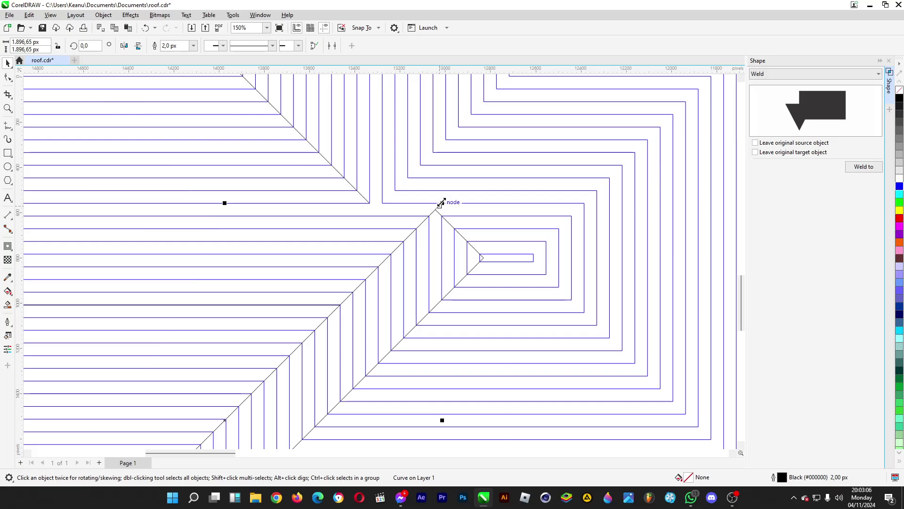
pyautogui.moveTo(442, 203); pyautogui.dragTo(434, 202)
pyautogui.scroll(-3, 397, 182)
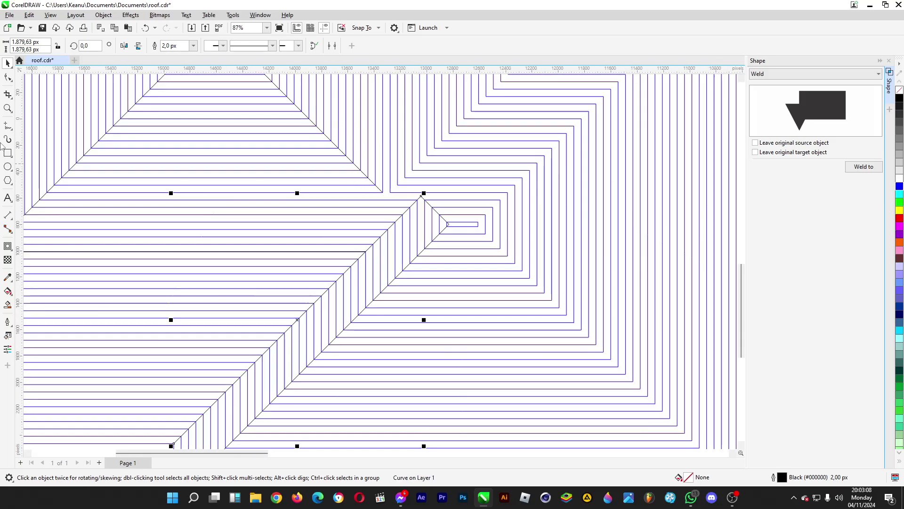
# - Draw a 45-degree hip line about 2,119 px wide and high from the outline's lower-right corner into the smallest contour rectangle
pyautogui.scroll(-2, 203, 148)
pyautogui.click(571, 385)
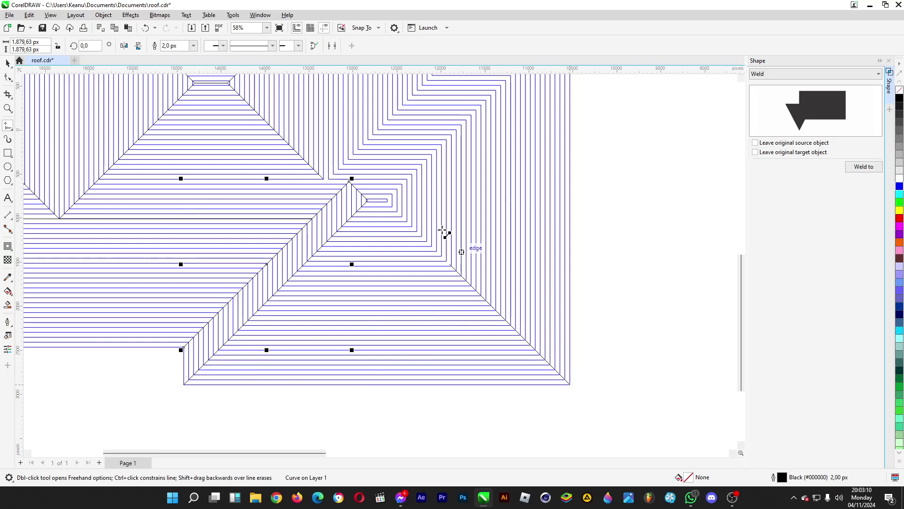
pyautogui.scroll(4, 398, 182)
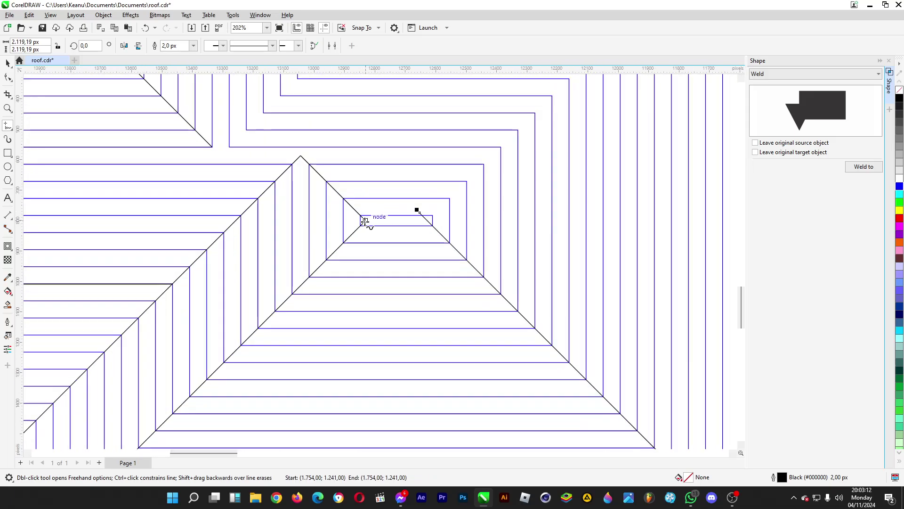
# - Draw a 203 px ridge inside the smallest rectangle and a 45-degree hip line about 2,318 px wide from the outline's rightmost upper corner
pyautogui.click(462, 220)
pyautogui.moveTo(463, 220); pyautogui.dragTo(432, 221)
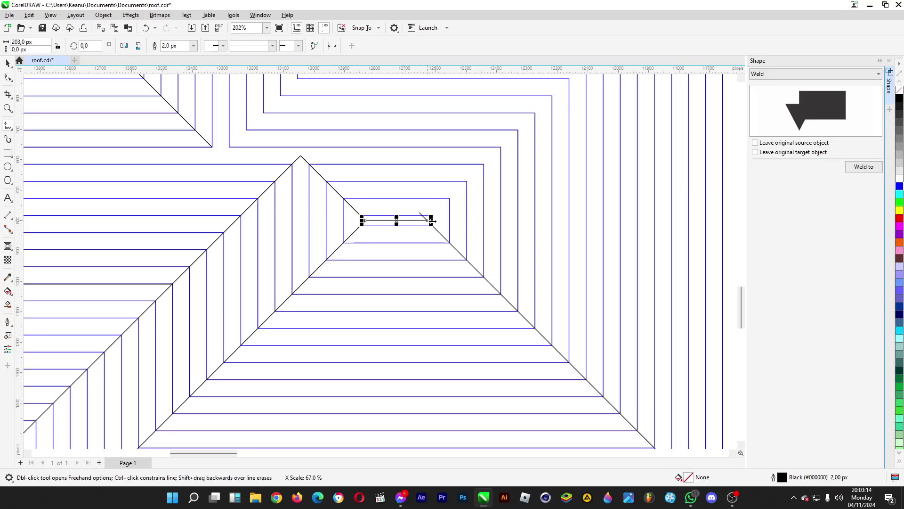
pyautogui.scroll(-6, 432, 221)
pyautogui.scroll(-2, 608, 118)
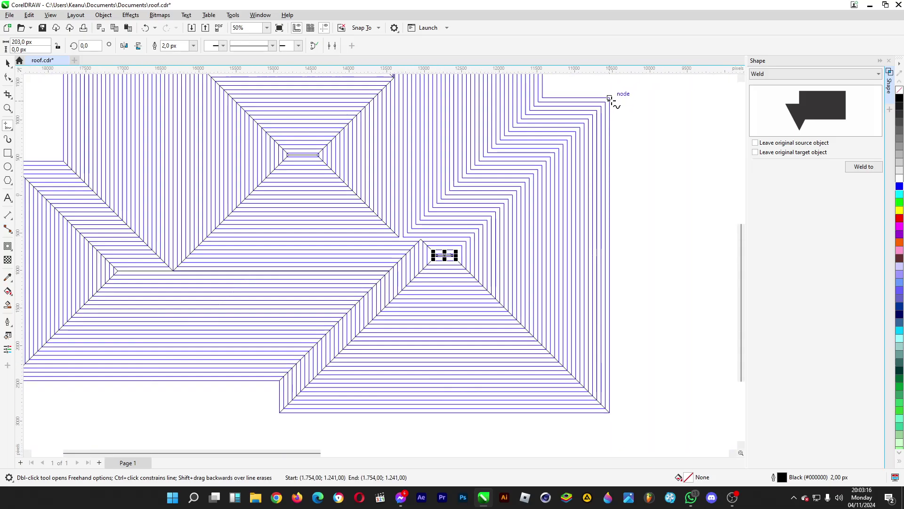
pyautogui.keyDown('ctrl'); pyautogui.click(435, 273); pyautogui.keyUp('ctrl')
pyautogui.scroll(9, 442, 261)
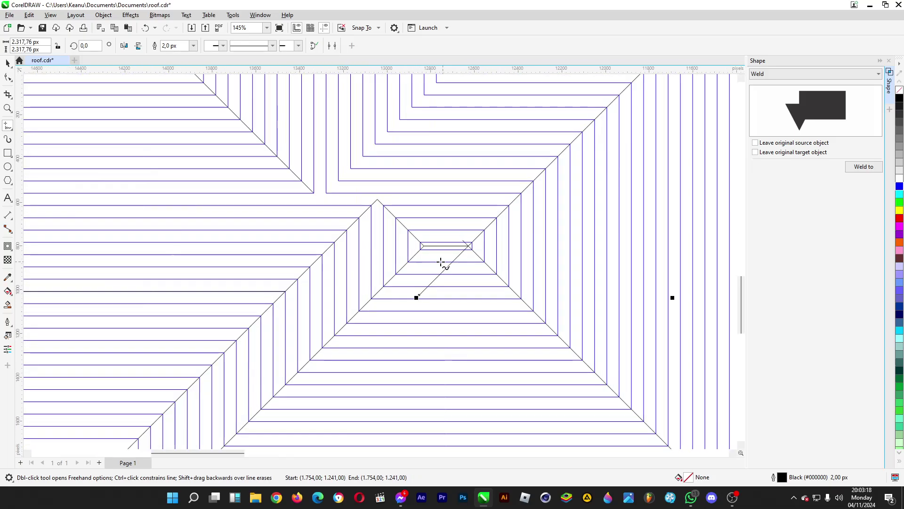
# - Shorten the two right-hand hip lines to meet at the small ridge's right end, each about 2,093 px wide and high
pyautogui.hotkey('ctrl', 'z')
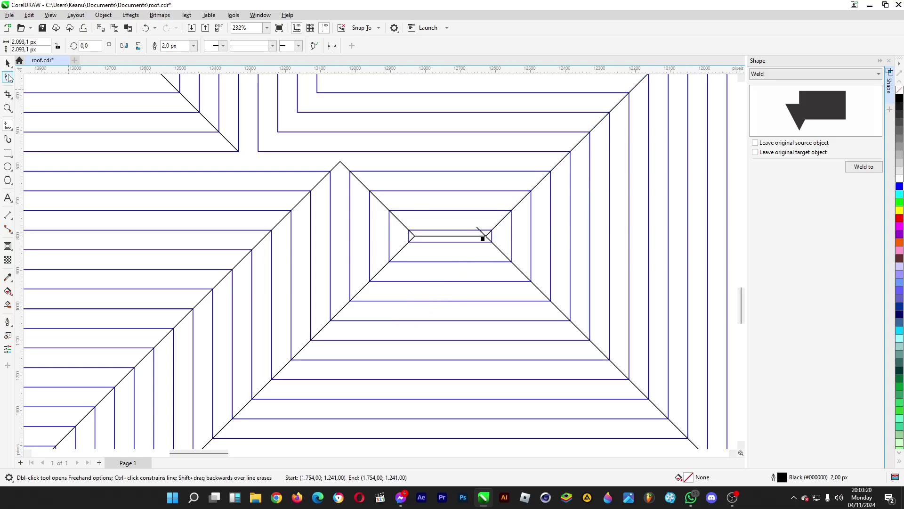
pyautogui.click(8, 63)
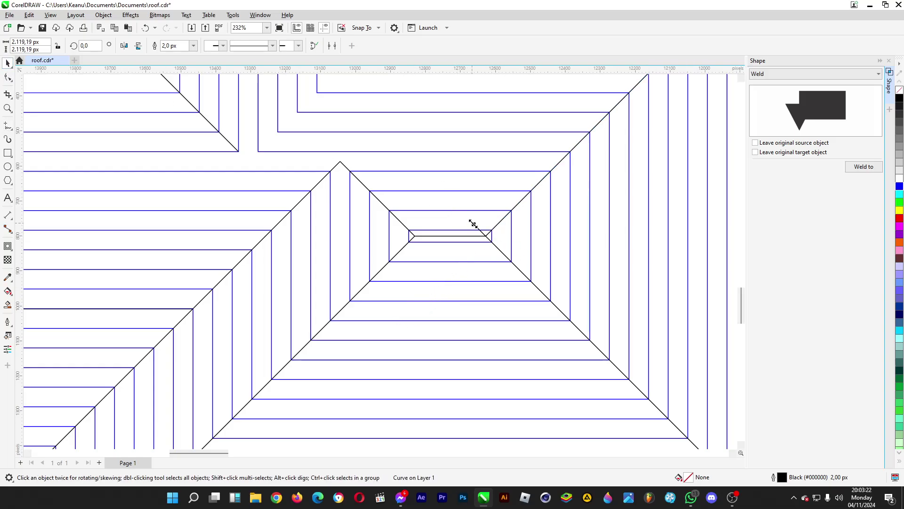
pyautogui.moveTo(474, 224); pyautogui.dragTo(484, 232)
pyautogui.scroll(-5, 429, 361)
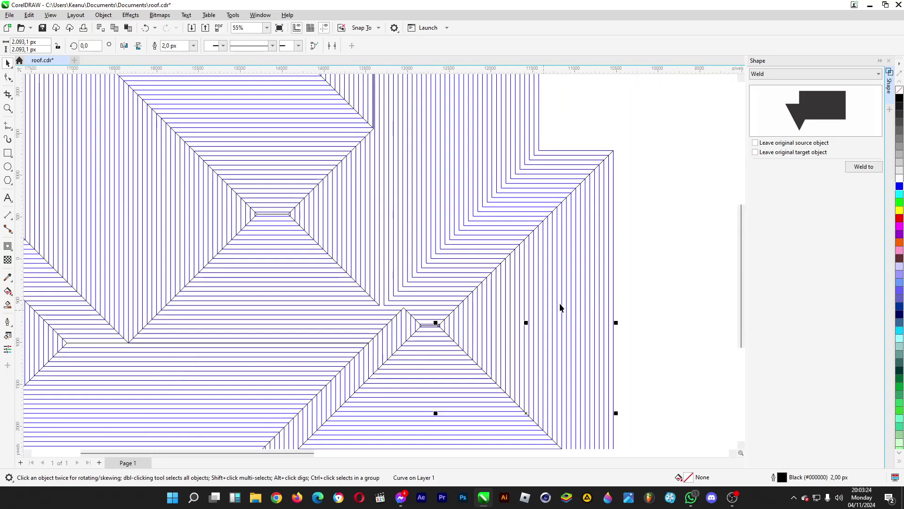
pyautogui.press('Escape')
# - Draw a 45-degree valley line from the outline's right inner corner and shorten its lower end to the facing diagonal, about 1,880 px wide
pyautogui.click(14, 128)
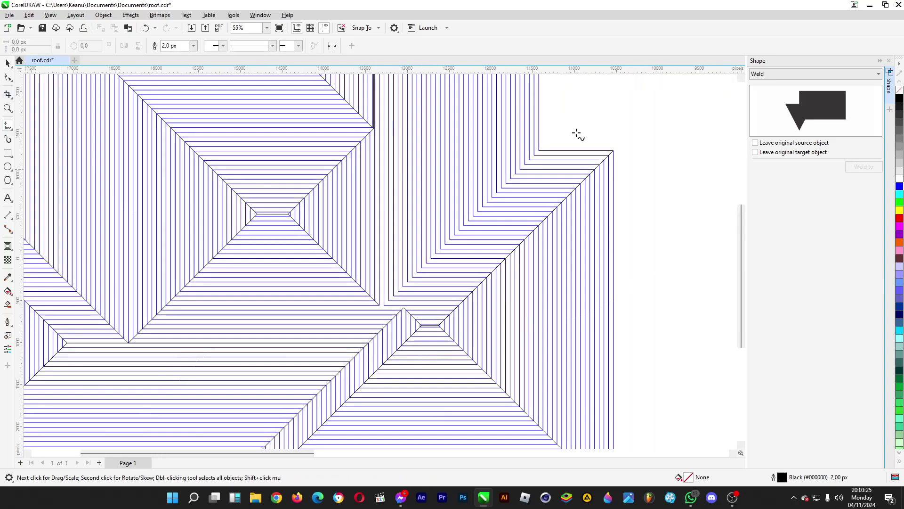
pyautogui.click(539, 151)
pyautogui.click(379, 311)
pyautogui.scroll(3, 390, 311)
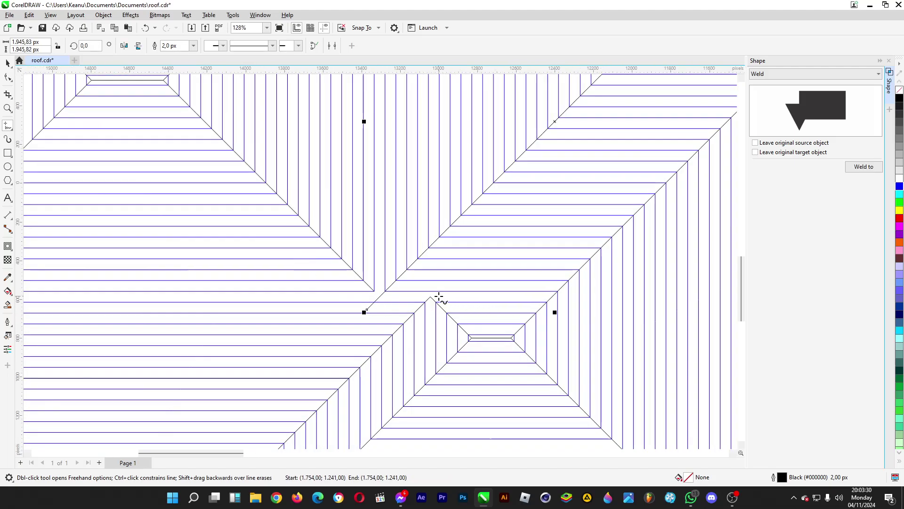
pyautogui.click(11, 63)
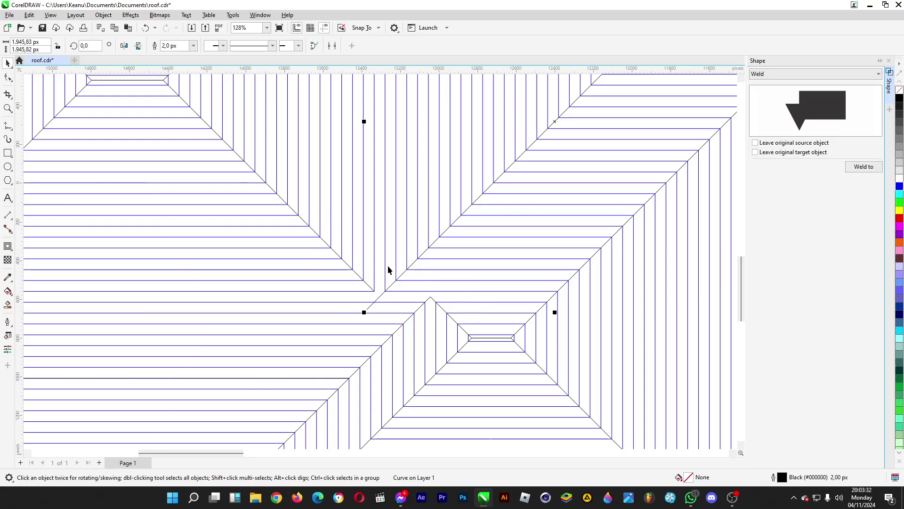
pyautogui.moveTo(369, 289)
pyautogui.mouseDown()
pyautogui.moveTo(399, 312)
pyautogui.moveTo(383, 299)
pyautogui.moveTo(375, 306)
pyautogui.moveTo(382, 301)
pyautogui.mouseUp()
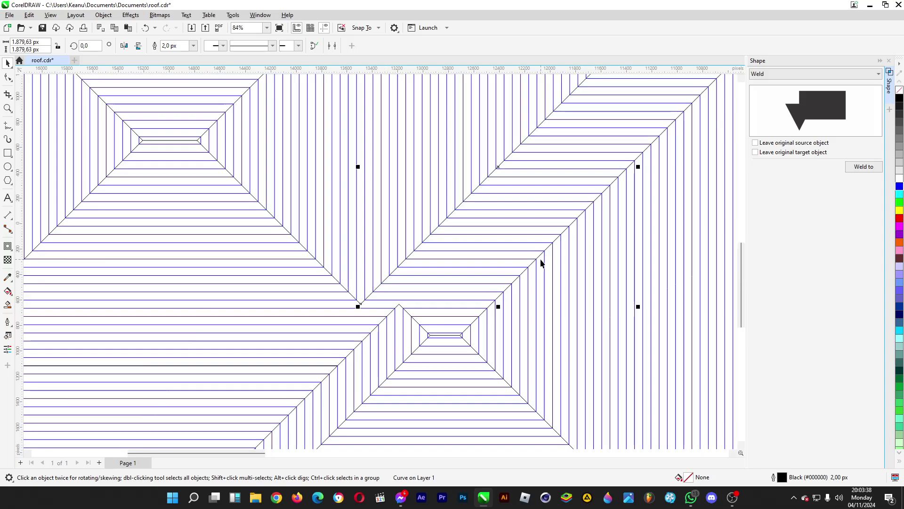
pyautogui.scroll(-3, 544, 260)
pyautogui.click(99, 242)
# - Draw a horizontal ridge line about 263 px wide from the new valley's lower end to the peak above the lower-right hips
pyautogui.scroll(2, 438, 289)
pyautogui.scroll(1, 438, 288)
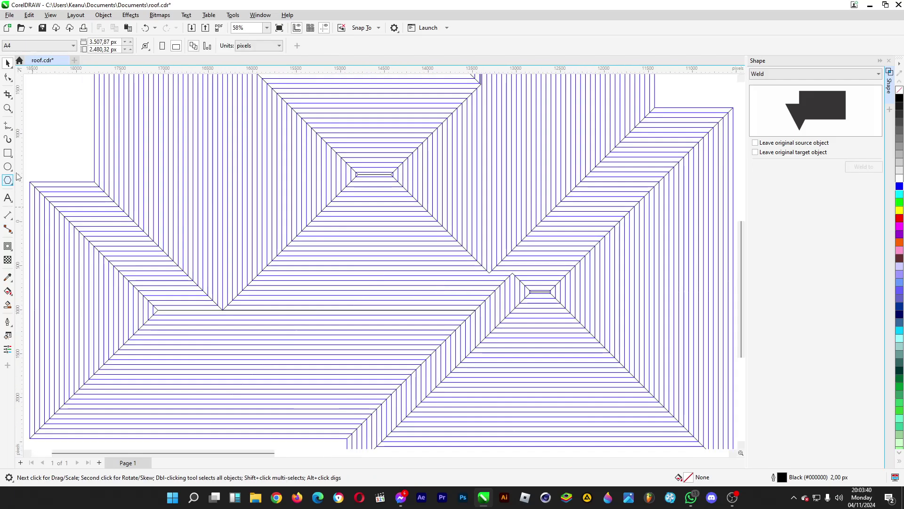
pyautogui.scroll(-2, 292, 349)
pyautogui.scroll(5, 419, 308)
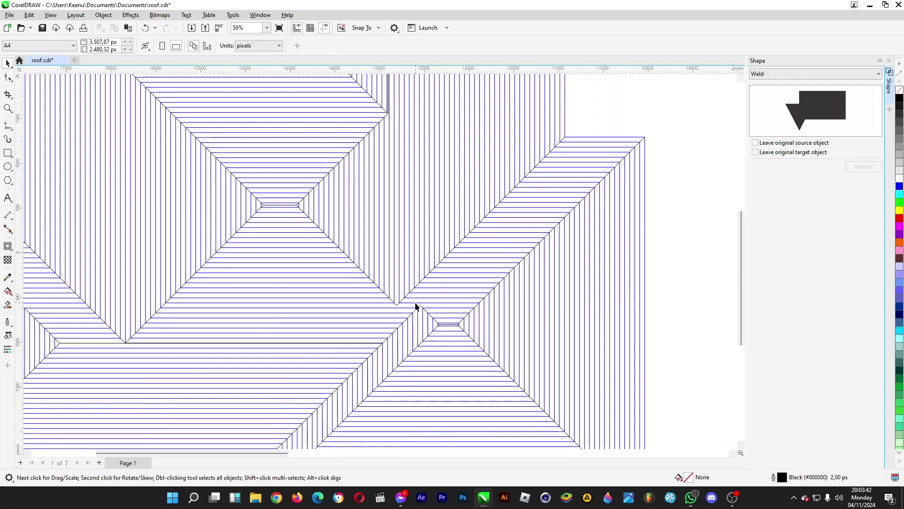
pyautogui.scroll(-6, 427, 312)
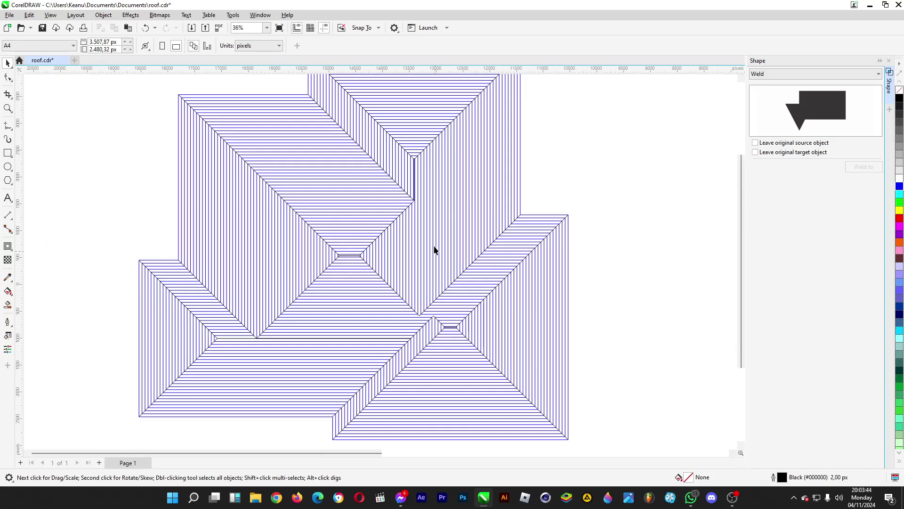
pyautogui.scroll(1, 436, 245)
pyautogui.scroll(4, 442, 311)
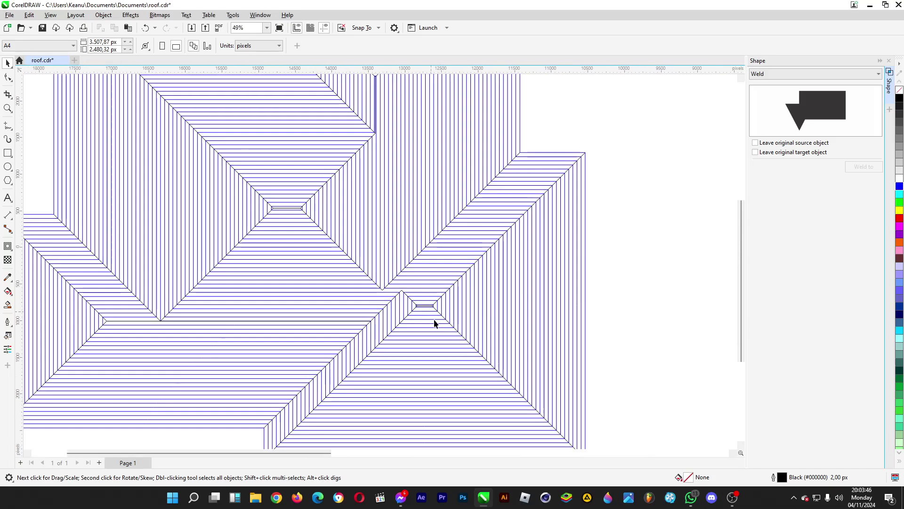
pyautogui.scroll(2, 408, 298)
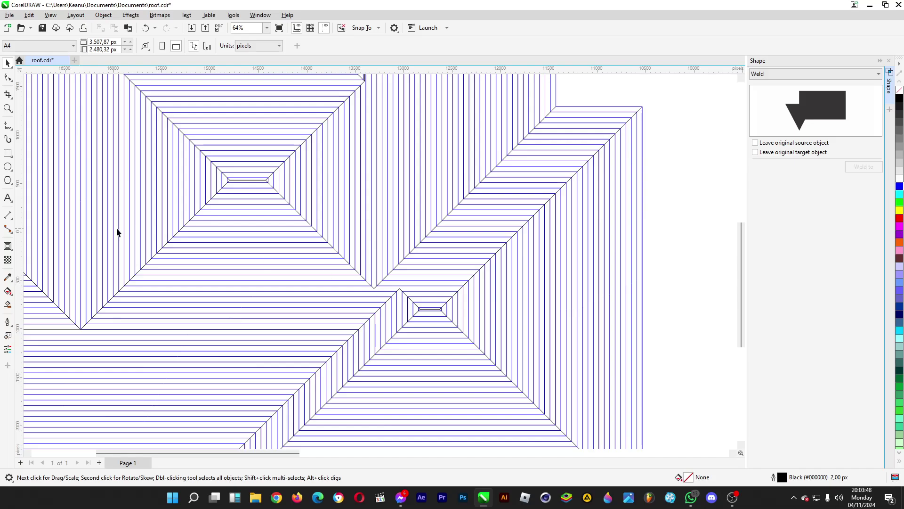
pyautogui.click(6, 126)
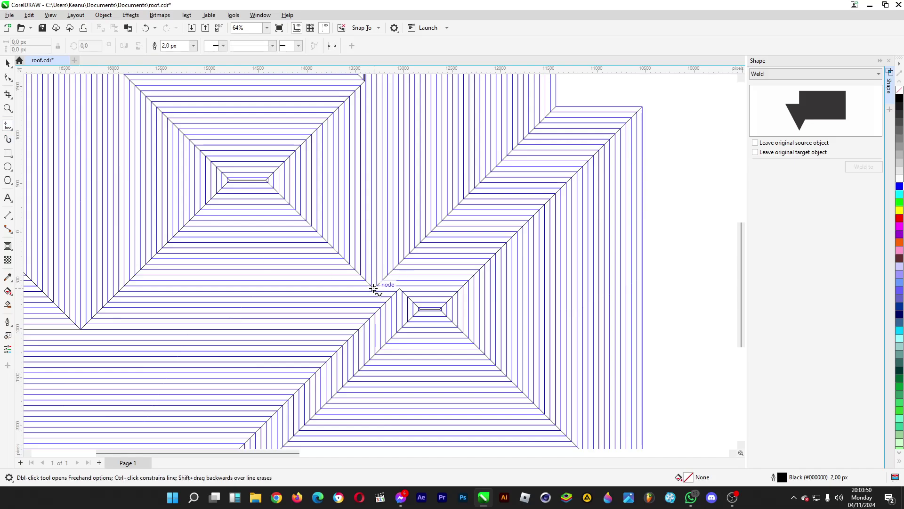
pyautogui.click(374, 288)
pyautogui.click(403, 288)
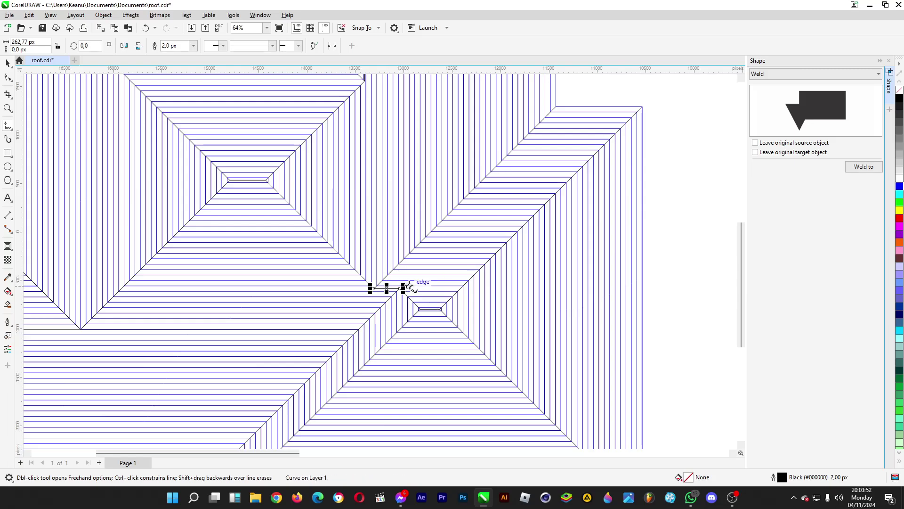
pyautogui.press('space')
# - Clear the contour effect from the building outline, keeping the drawn roof lines
pyautogui.scroll(-8, 418, 239)
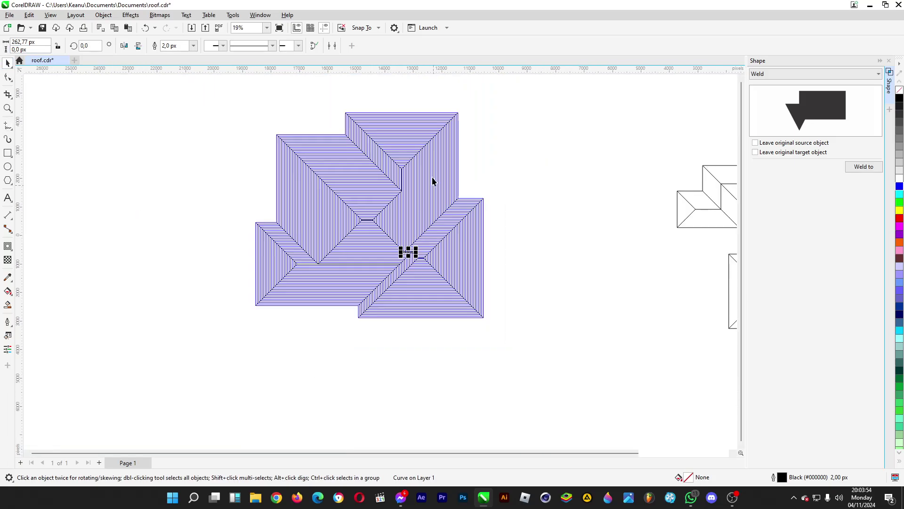
pyautogui.click(432, 181)
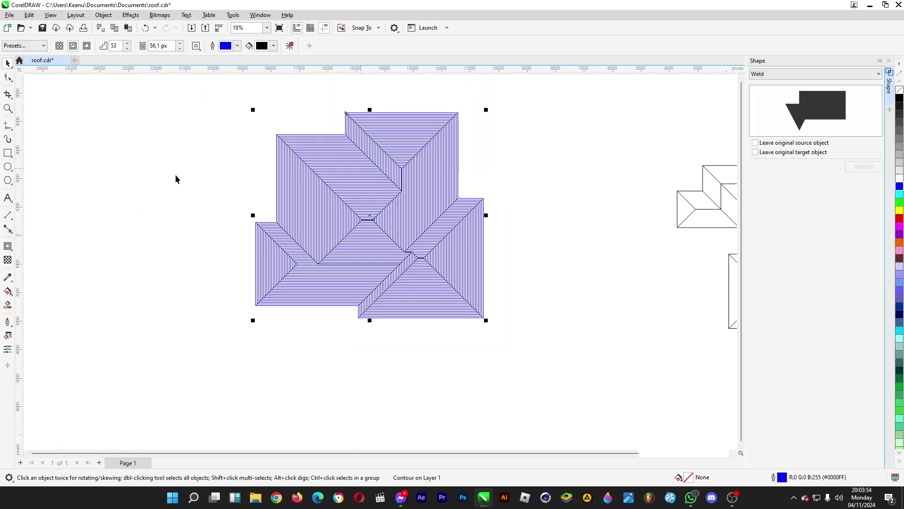
pyautogui.click(289, 45)
pyautogui.click(252, 147)
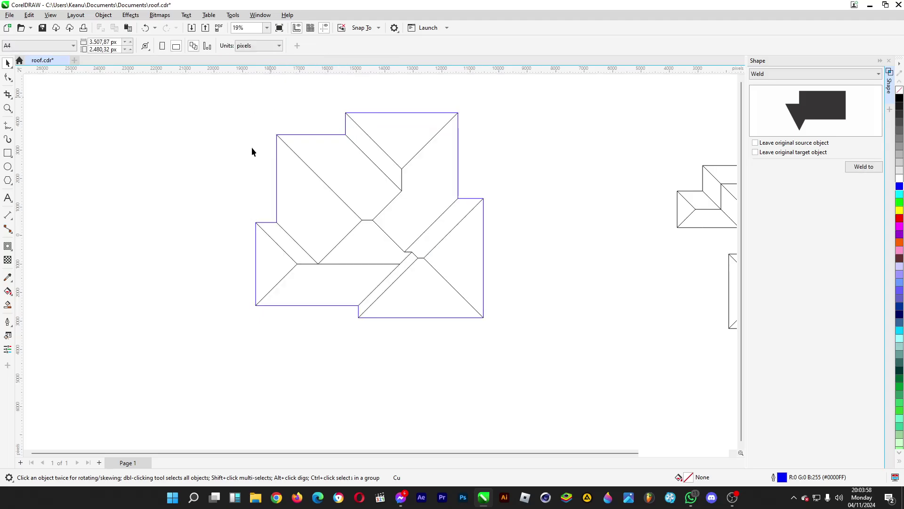
# - Shorten the long horizontal ridge of the lower-left wing so its right end stops at the valley junction
pyautogui.scroll(-3, 231, 289)
pyautogui.scroll(3, 277, 288)
pyautogui.click(298, 253)
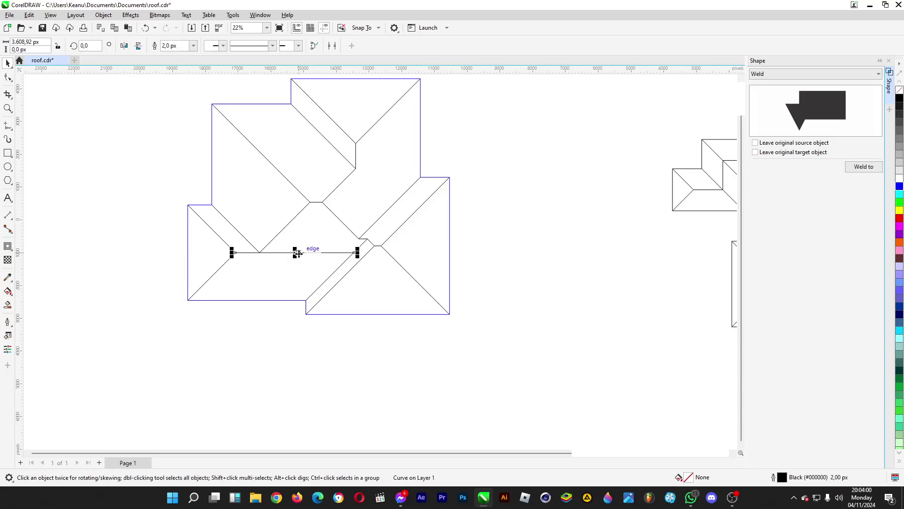
pyautogui.moveTo(311, 252); pyautogui.dragTo(259, 251)
pyautogui.click(354, 353)
# - Select the whole roof plan, set all its line outlines to blue, and move it beside the other roof plans
pyautogui.scroll(-1, 297, 353)
pyautogui.moveTo(432, 131); pyautogui.dragTo(432, 131)
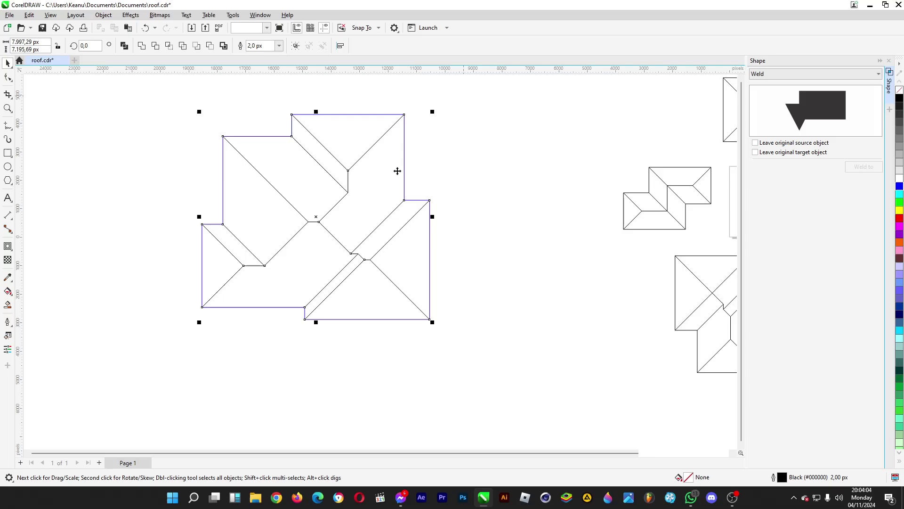
pyautogui.rightClick(899, 186)
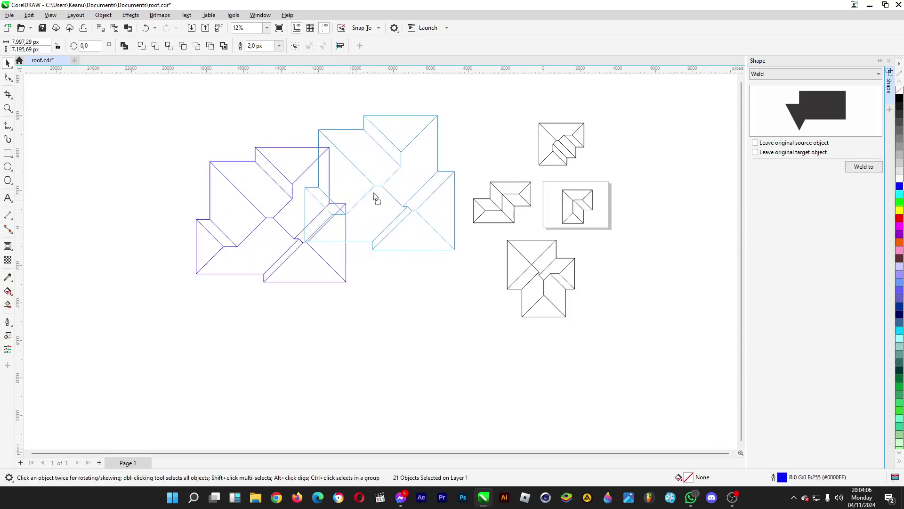
pyautogui.scroll(1, 642, 125)
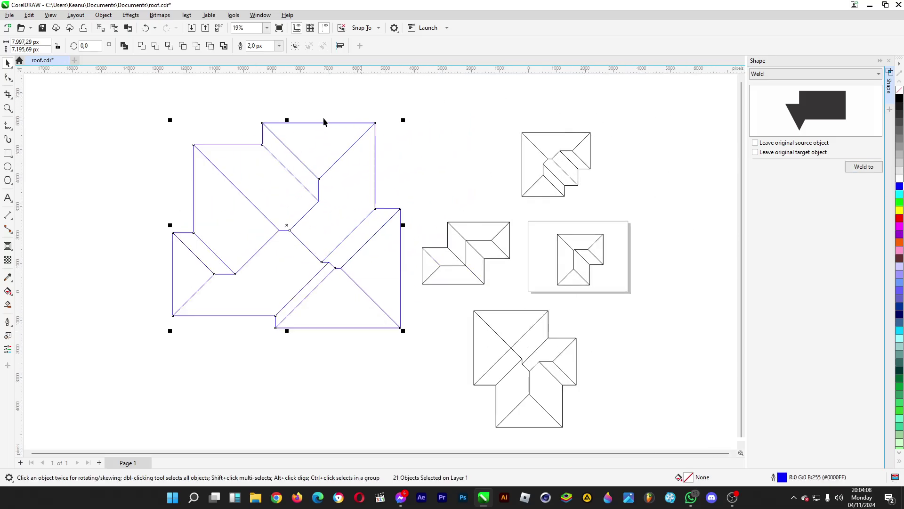
pyautogui.scroll(1, 461, 202)
pyautogui.click(416, 116)
pyautogui.scroll(-1, 417, 116)
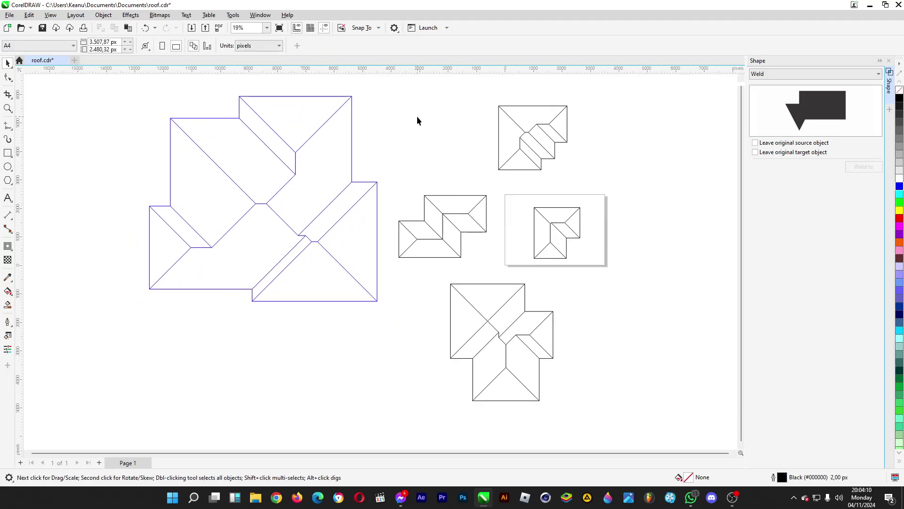